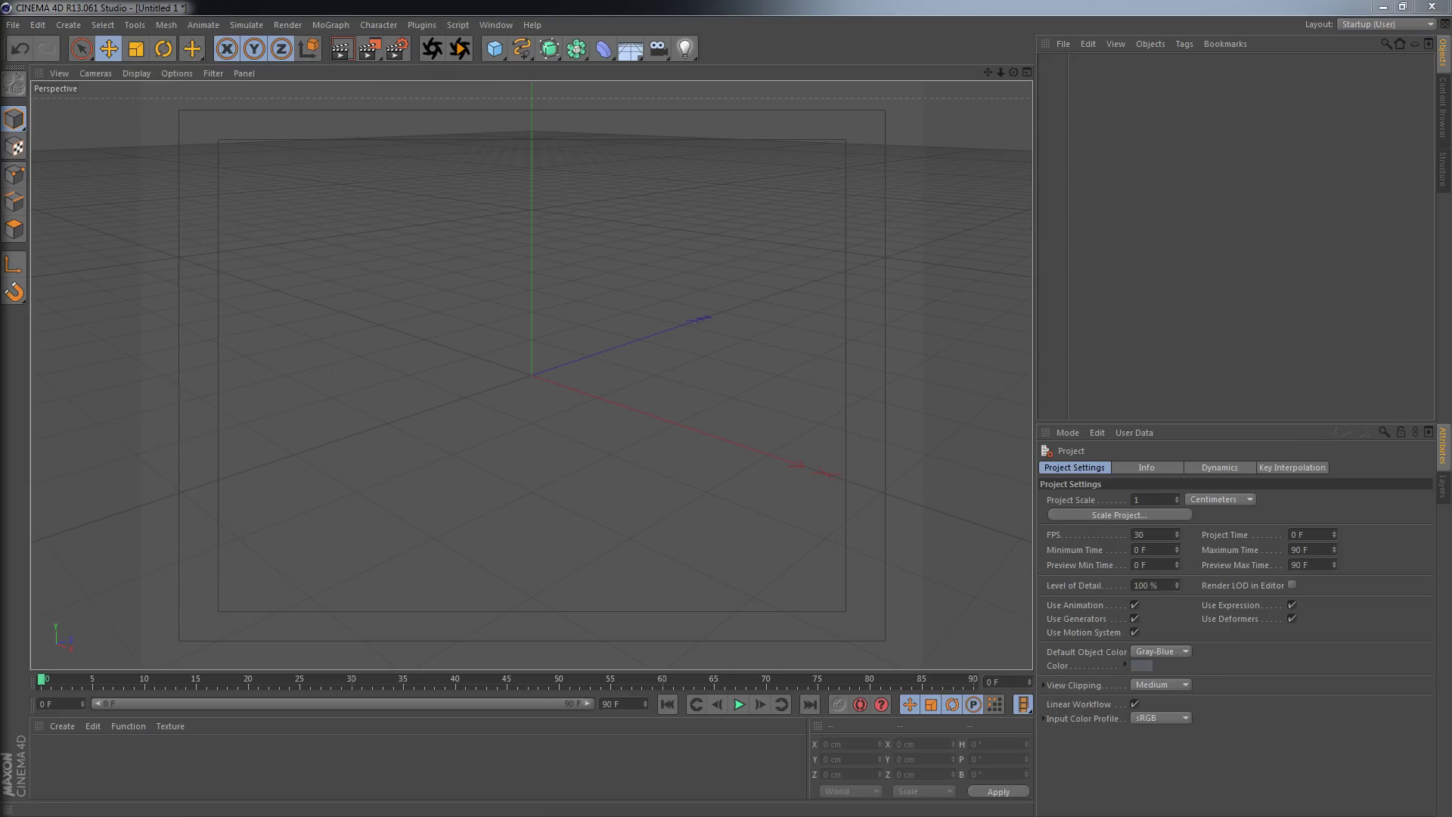
Step: Open the render settings in a resizable window, switch the renderer to VrayBridge and widen the window
{"action": "key", "text": "ctrl+b"}
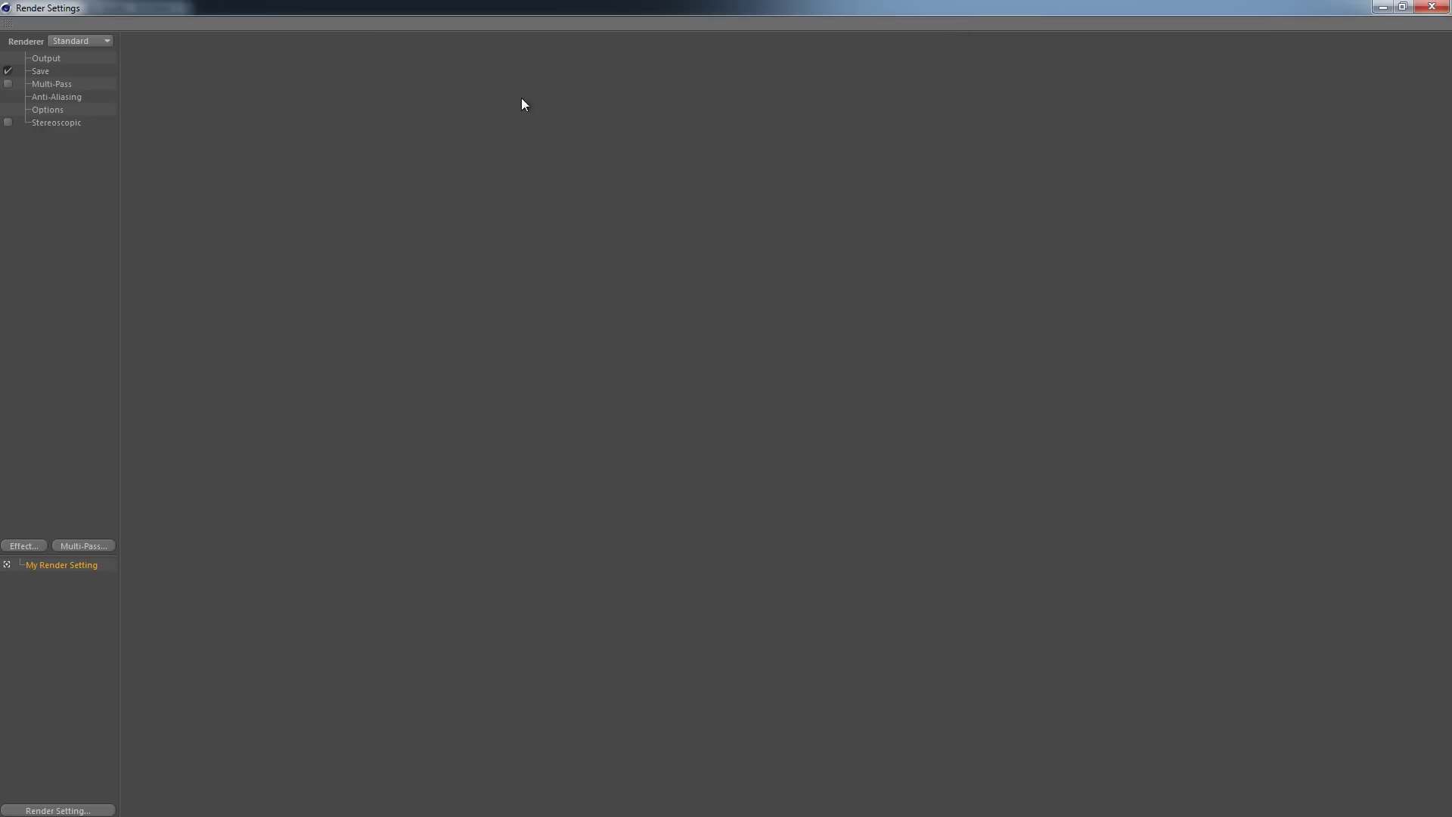
{"action": "left_click", "coordinate": [1403, 6]}
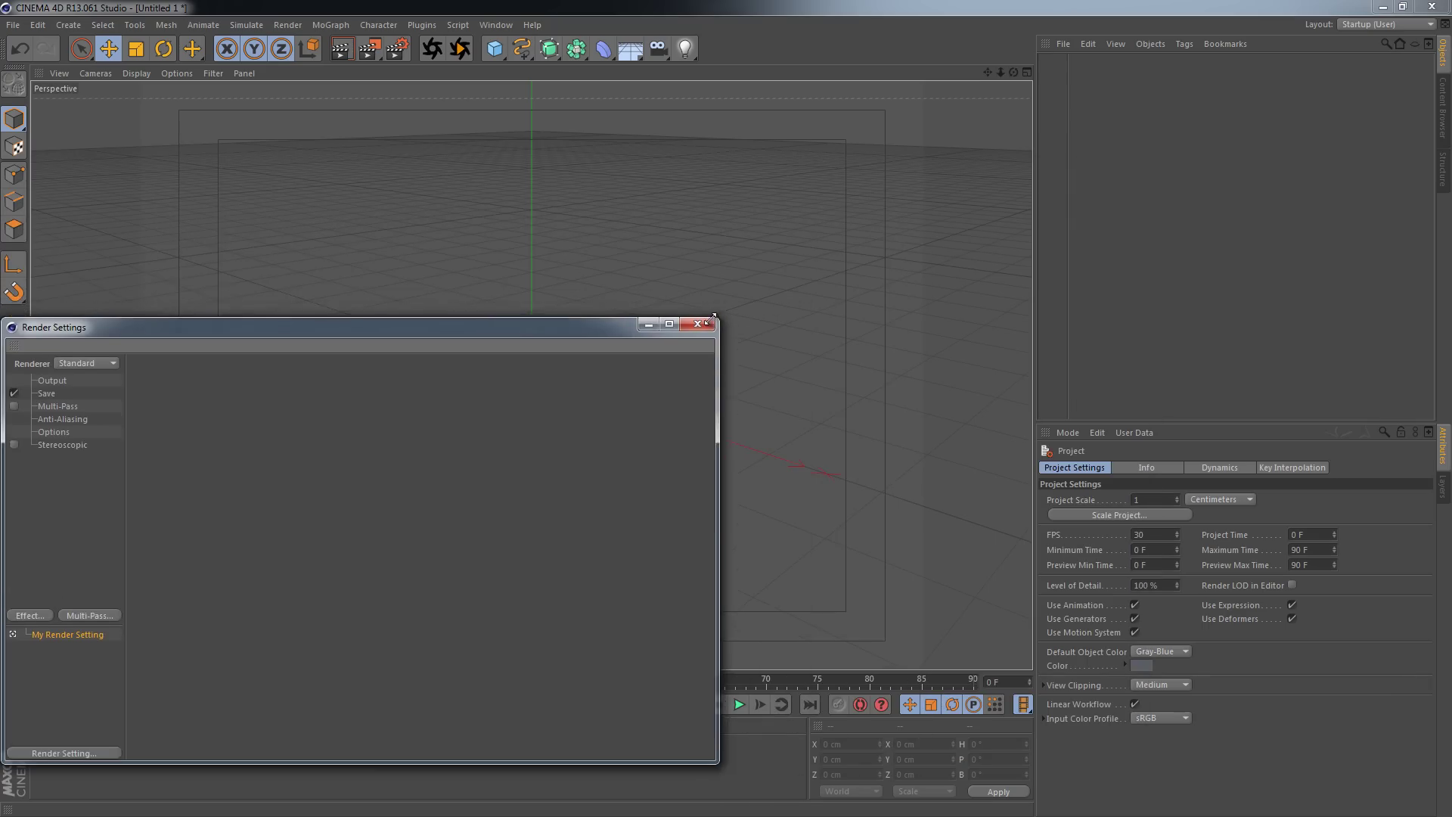
{"action": "left_click_drag", "start_coordinate": [497, 290], "coordinate": [782, 131]}
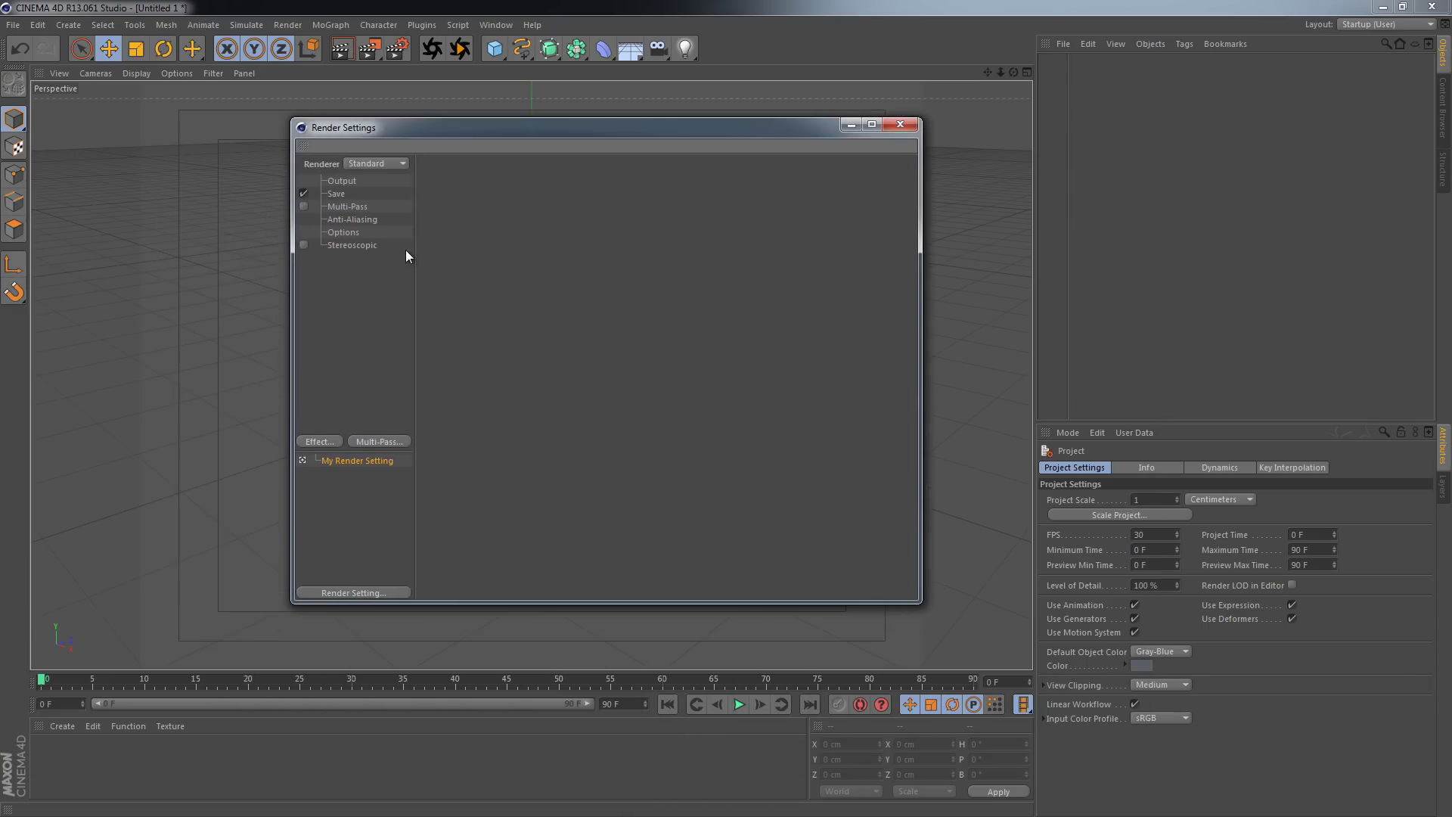
{"action": "left_click", "coordinate": [375, 163]}
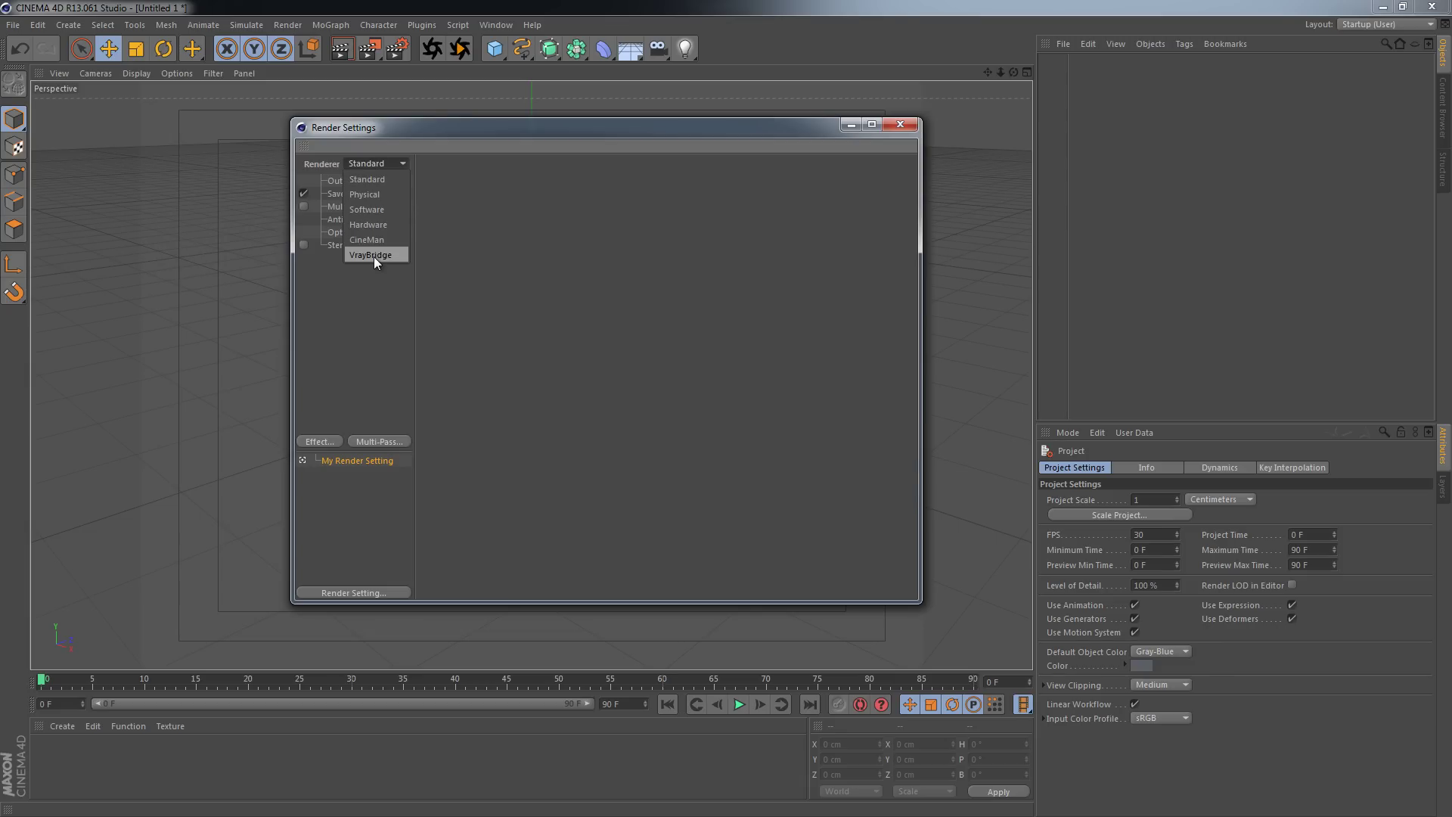
{"action": "left_click", "coordinate": [374, 256]}
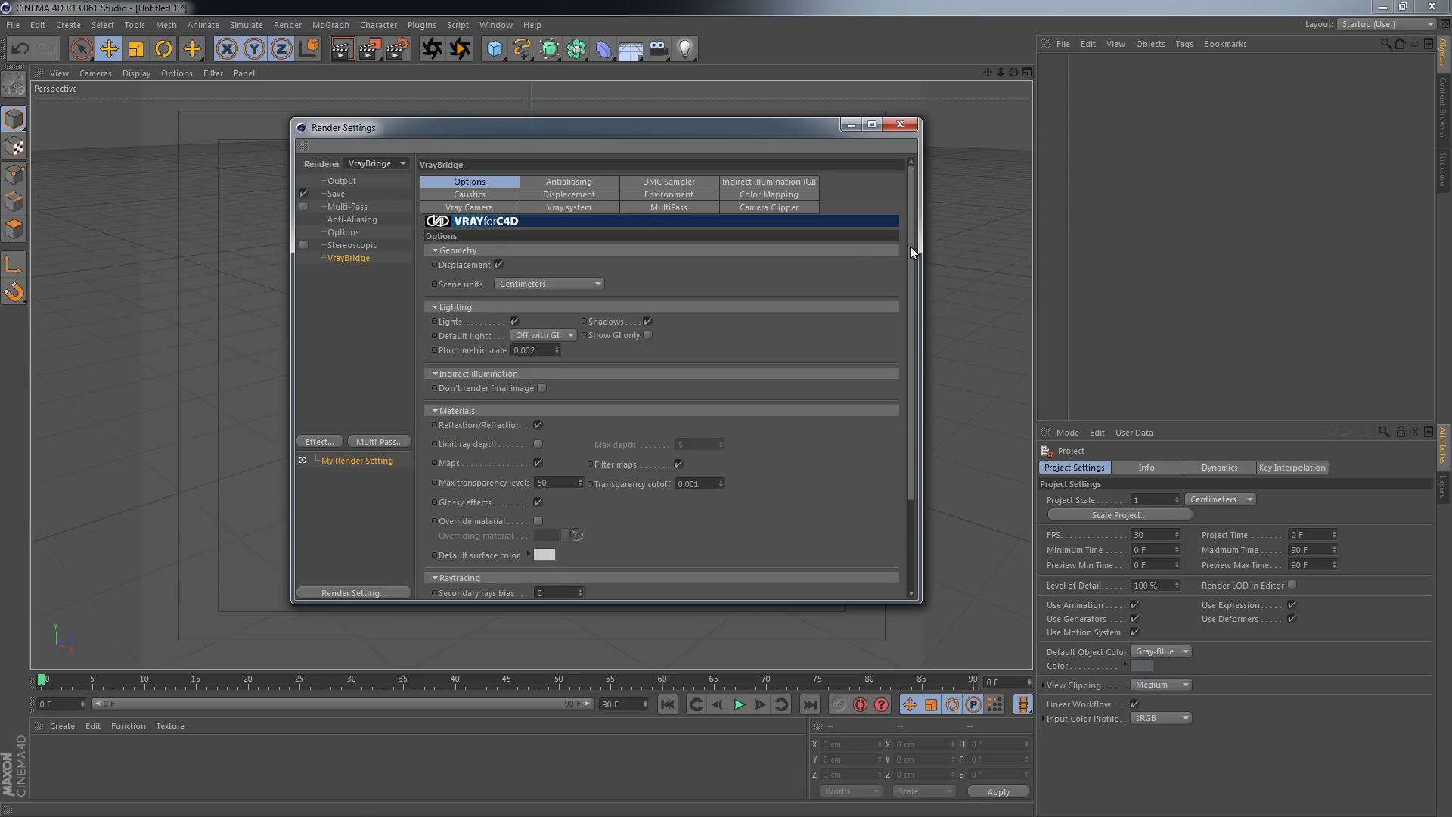
{"action": "left_click_drag", "start_coordinate": [920, 242], "coordinate": [1180, 236]}
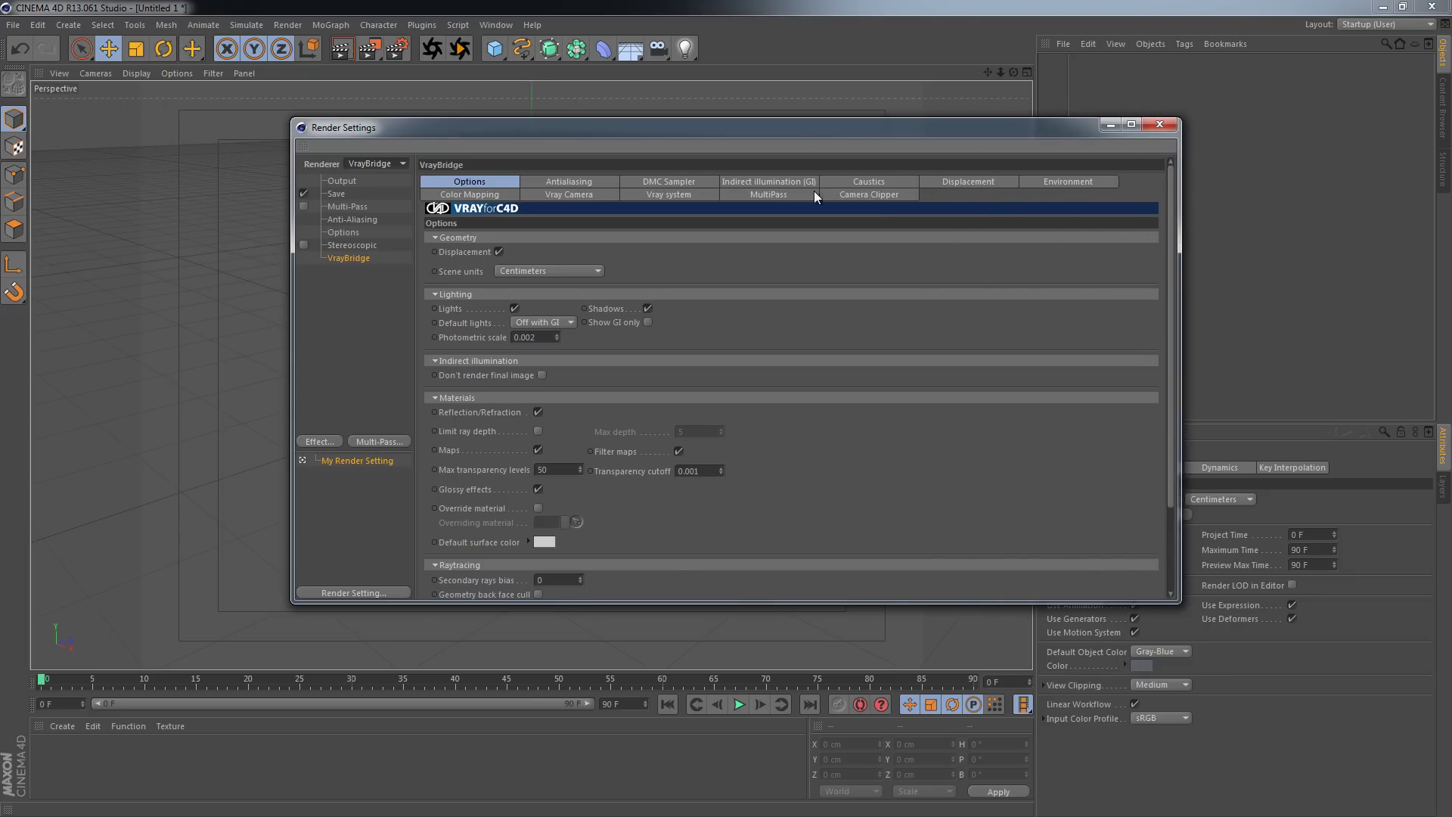
Step: Set the VrayBridge color mapping gamma to 2.2
{"action": "left_click", "coordinate": [481, 195]}
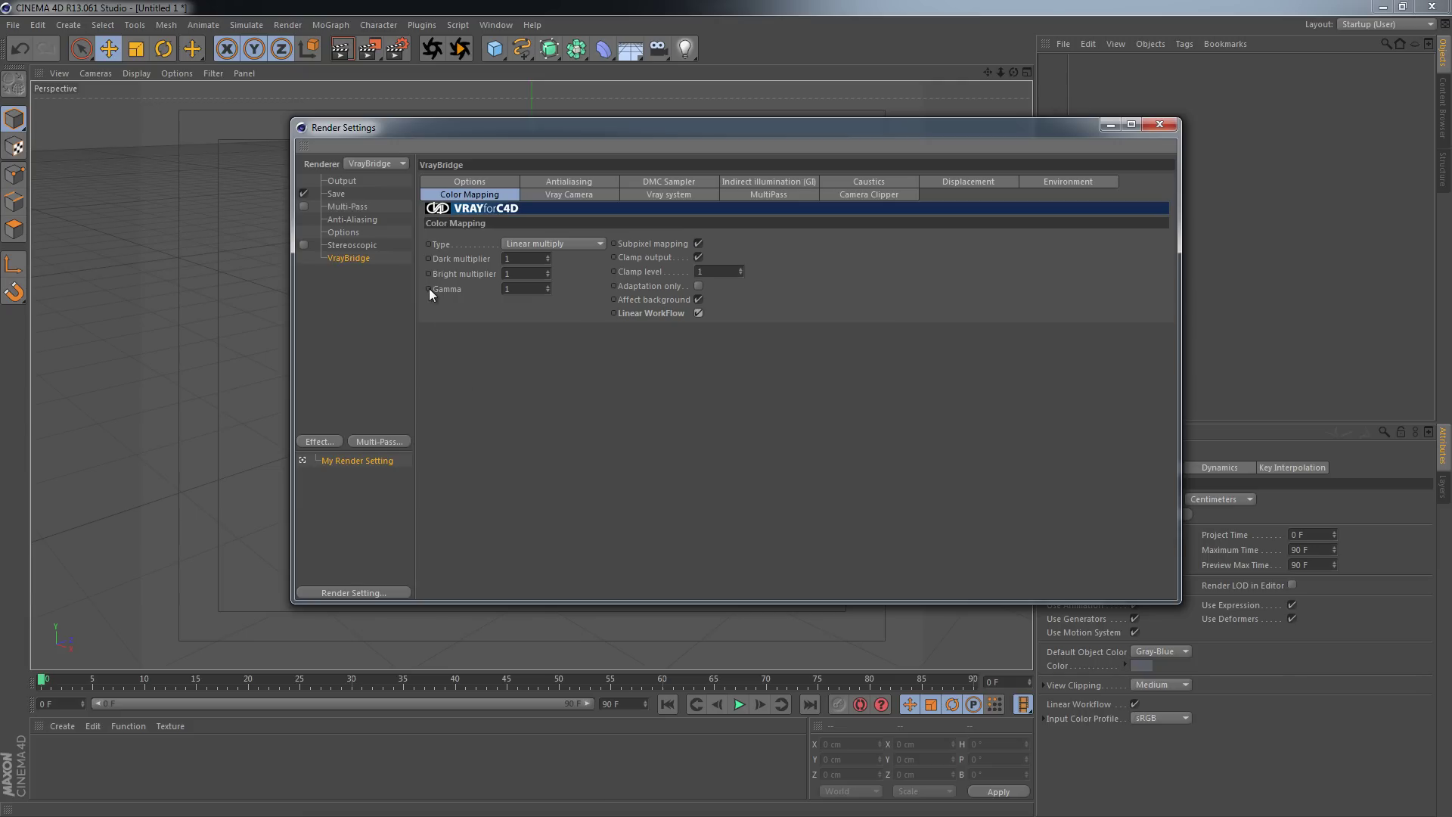
{"action": "double_click", "coordinate": [512, 288]}
{"action": "type", "text": "2.2"}
{"action": "key", "text": "Return"}
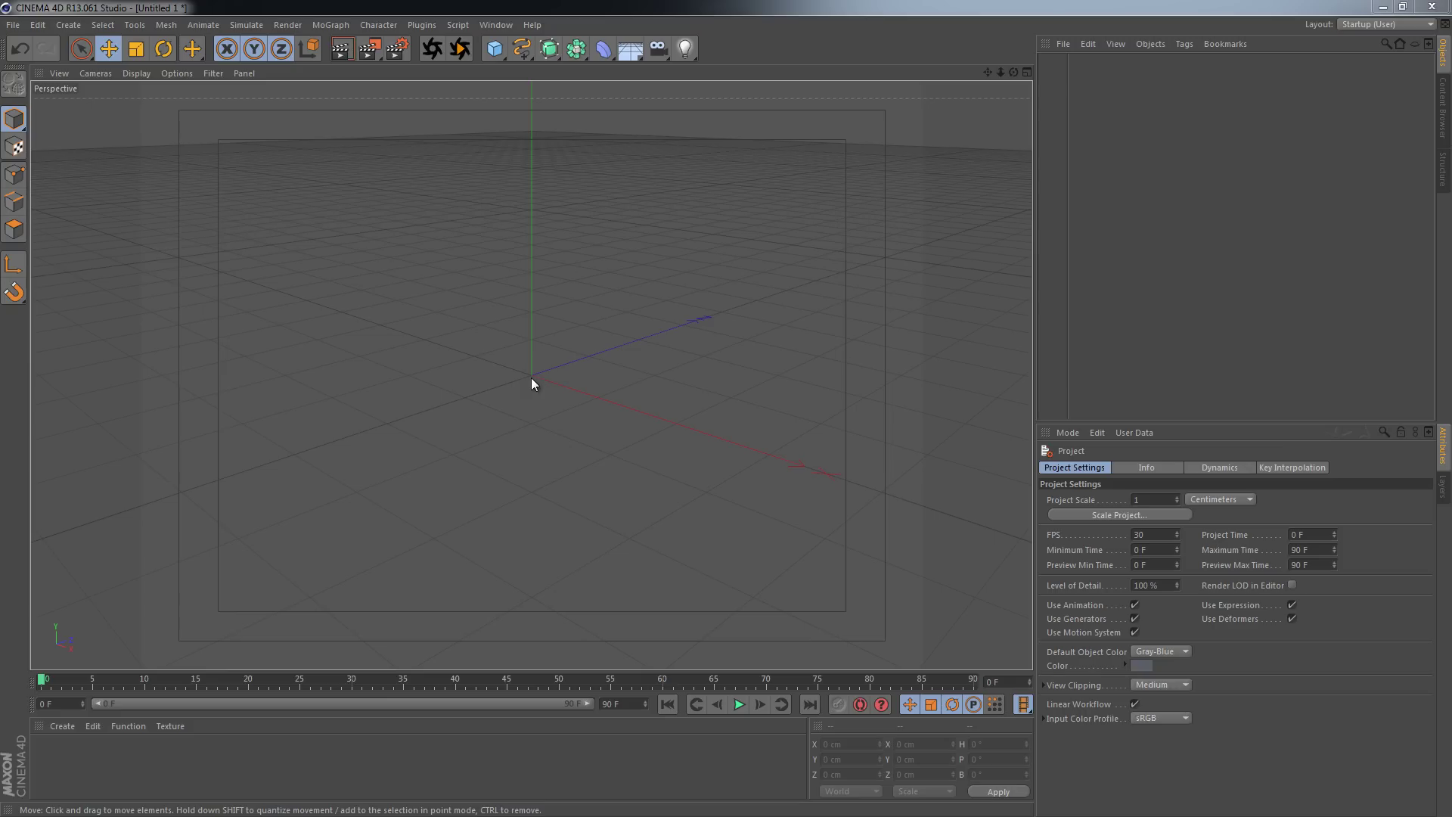
Step: Disable Linear Workflow in the project settings
{"action": "left_click", "coordinate": [1134, 704]}
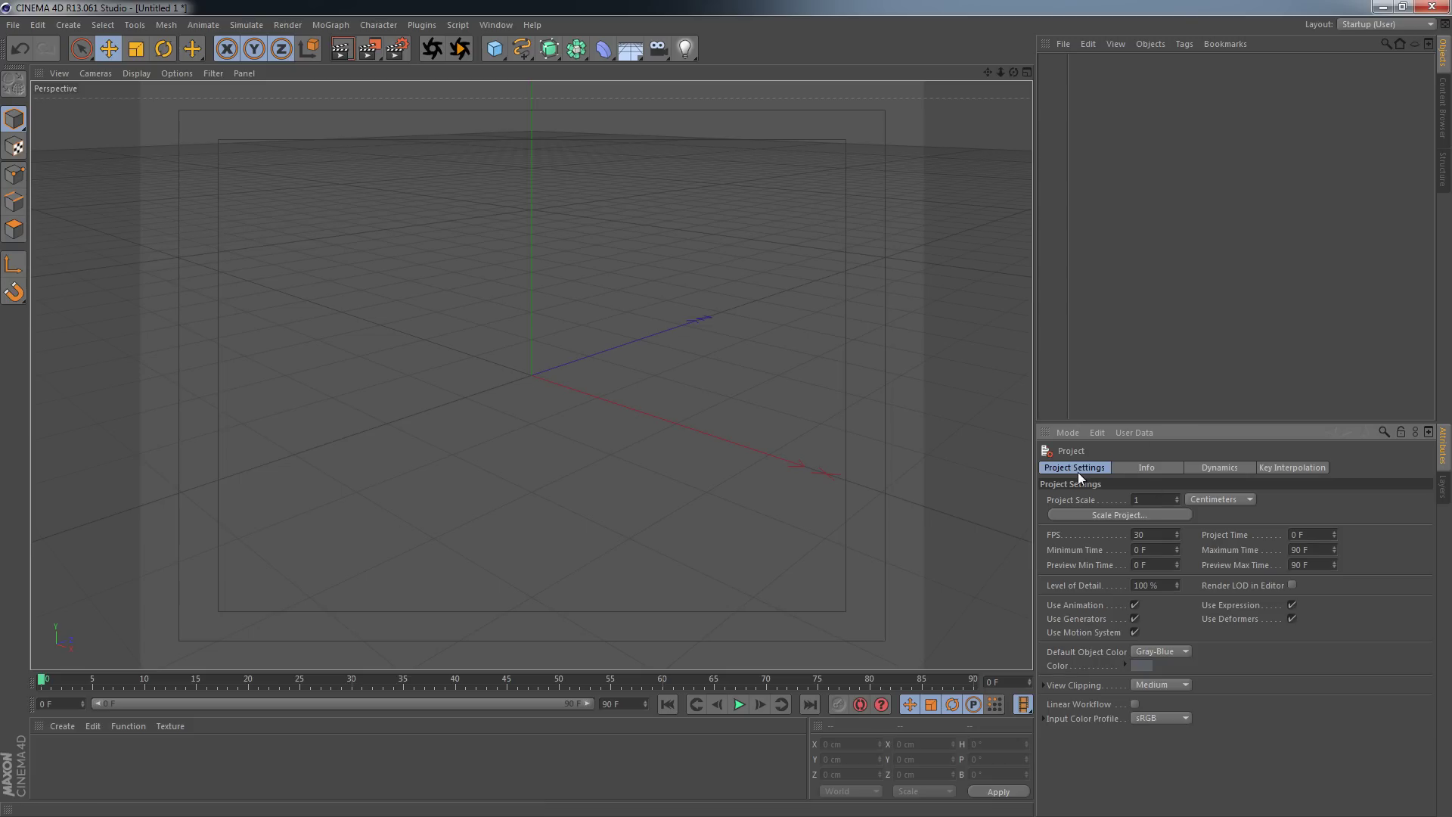
{"action": "left_click", "coordinate": [40, 28]}
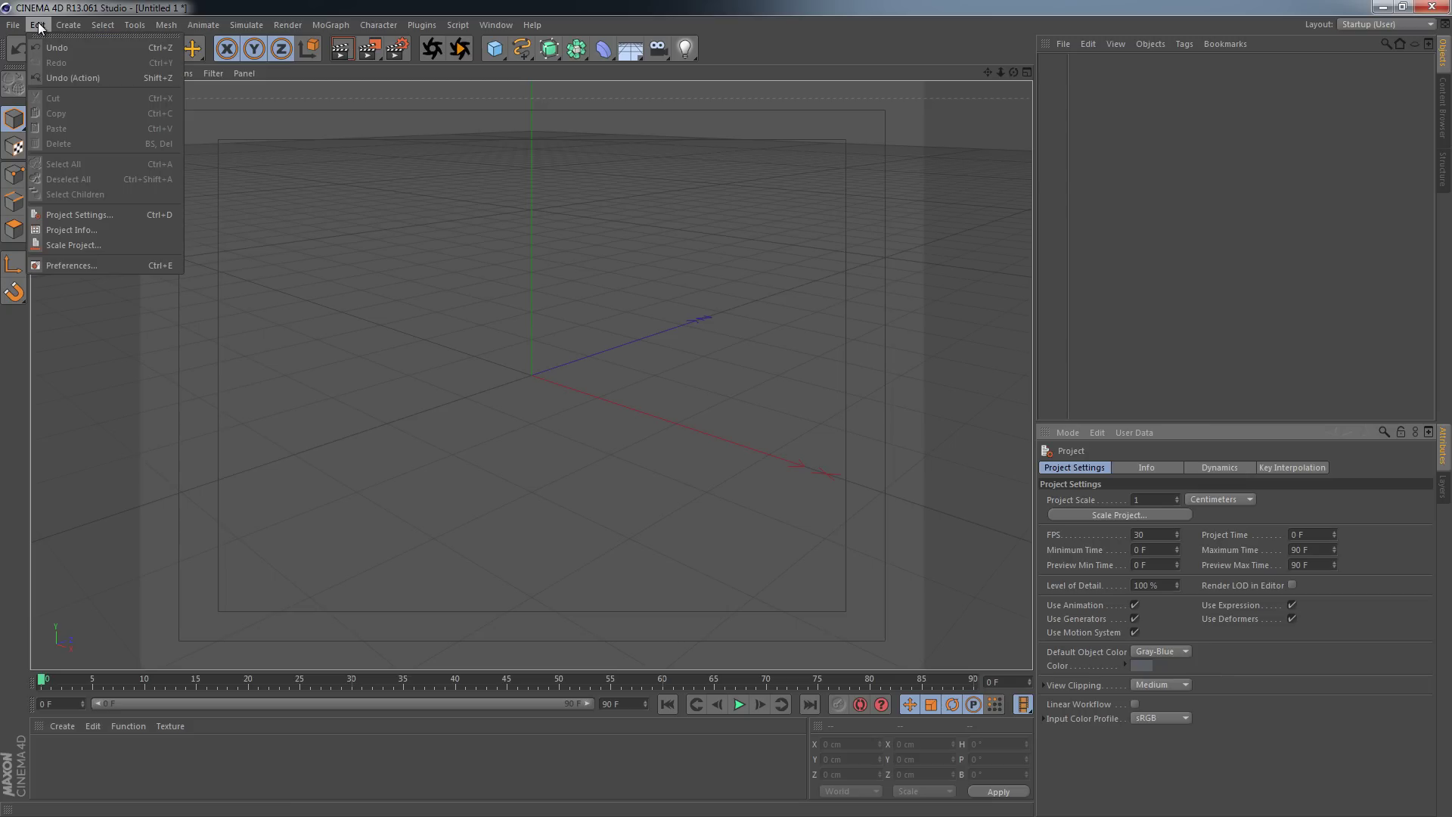
{"action": "left_click", "coordinate": [92, 213]}
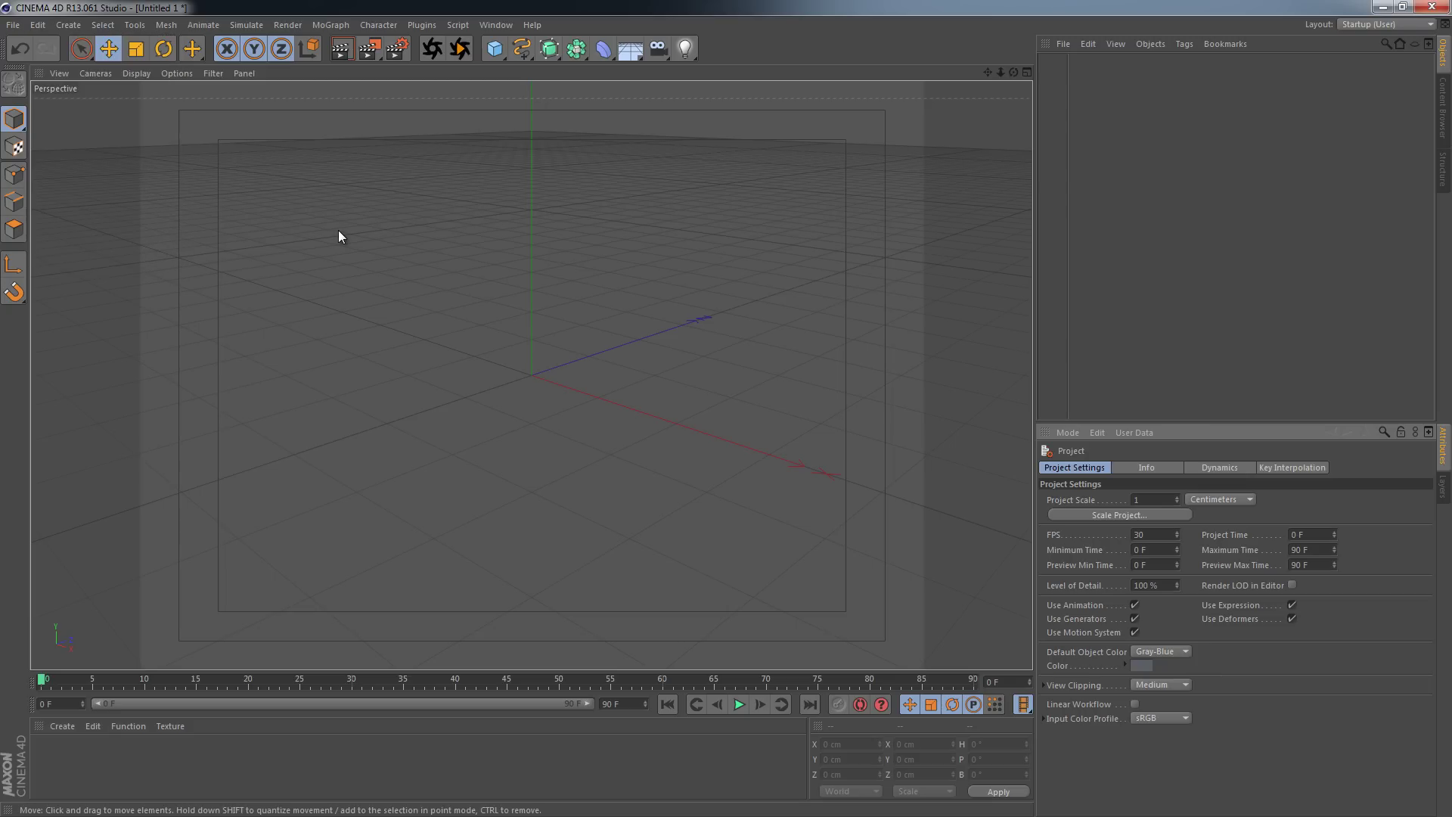
Step: Disable Clamp output in the color mapping and set its type to Reinhard with a burn value of 0.8
{"action": "left_click", "coordinate": [397, 52]}
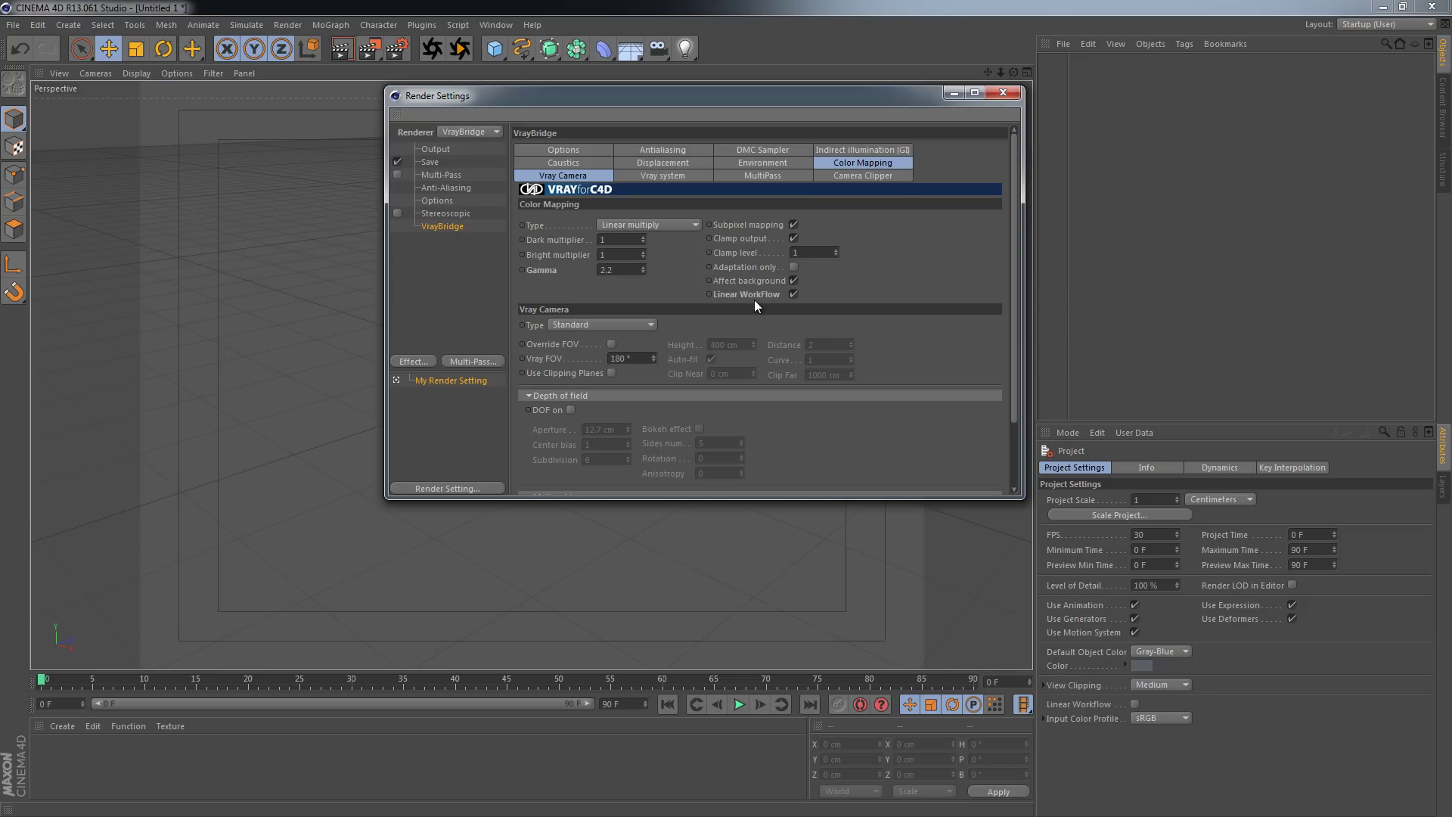
{"action": "left_click", "coordinate": [622, 270]}
{"action": "left_click", "coordinate": [794, 239]}
{"action": "left_click", "coordinate": [794, 239]}
{"action": "left_click", "coordinate": [612, 226]}
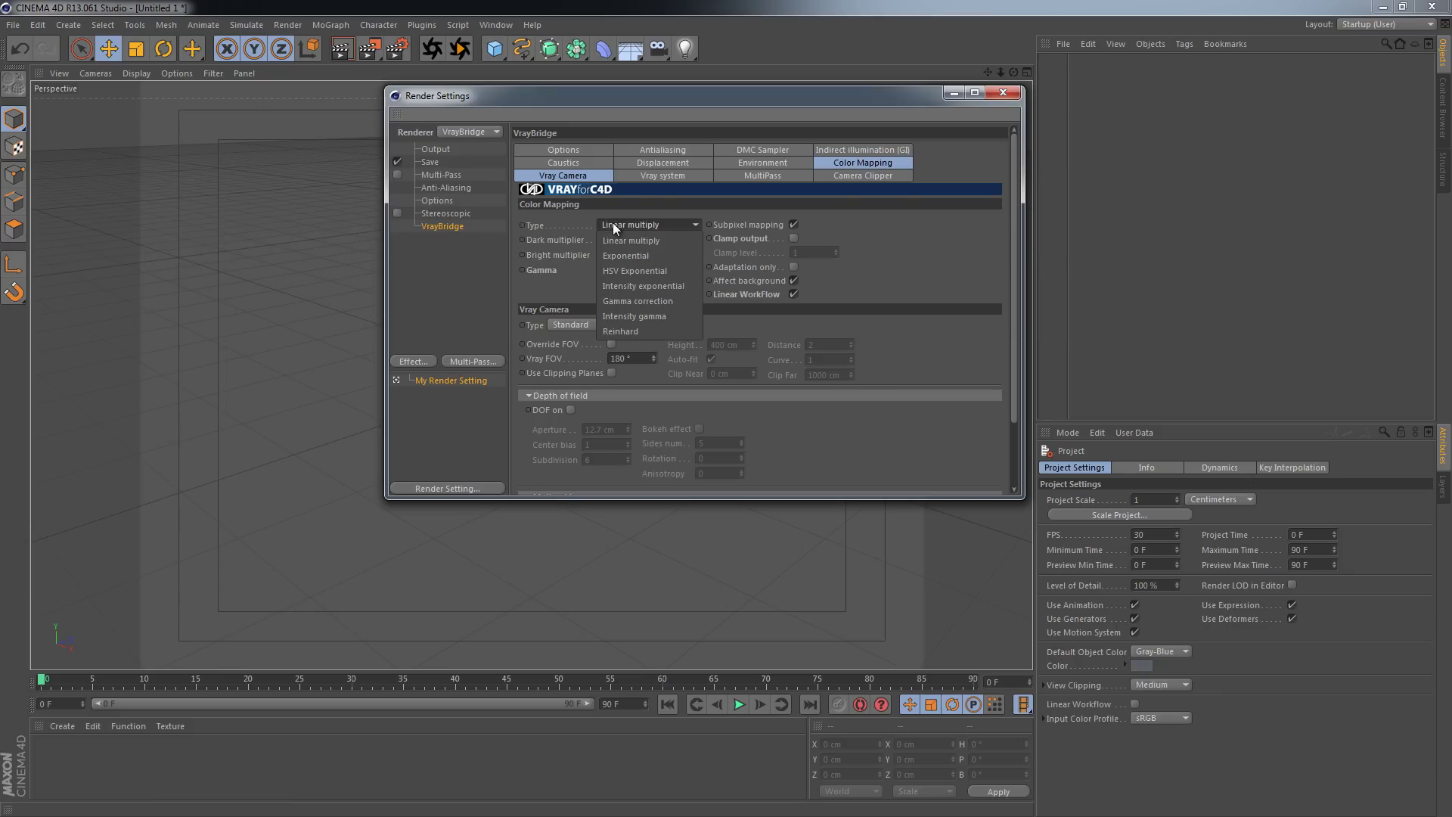
{"action": "left_click", "coordinate": [623, 331]}
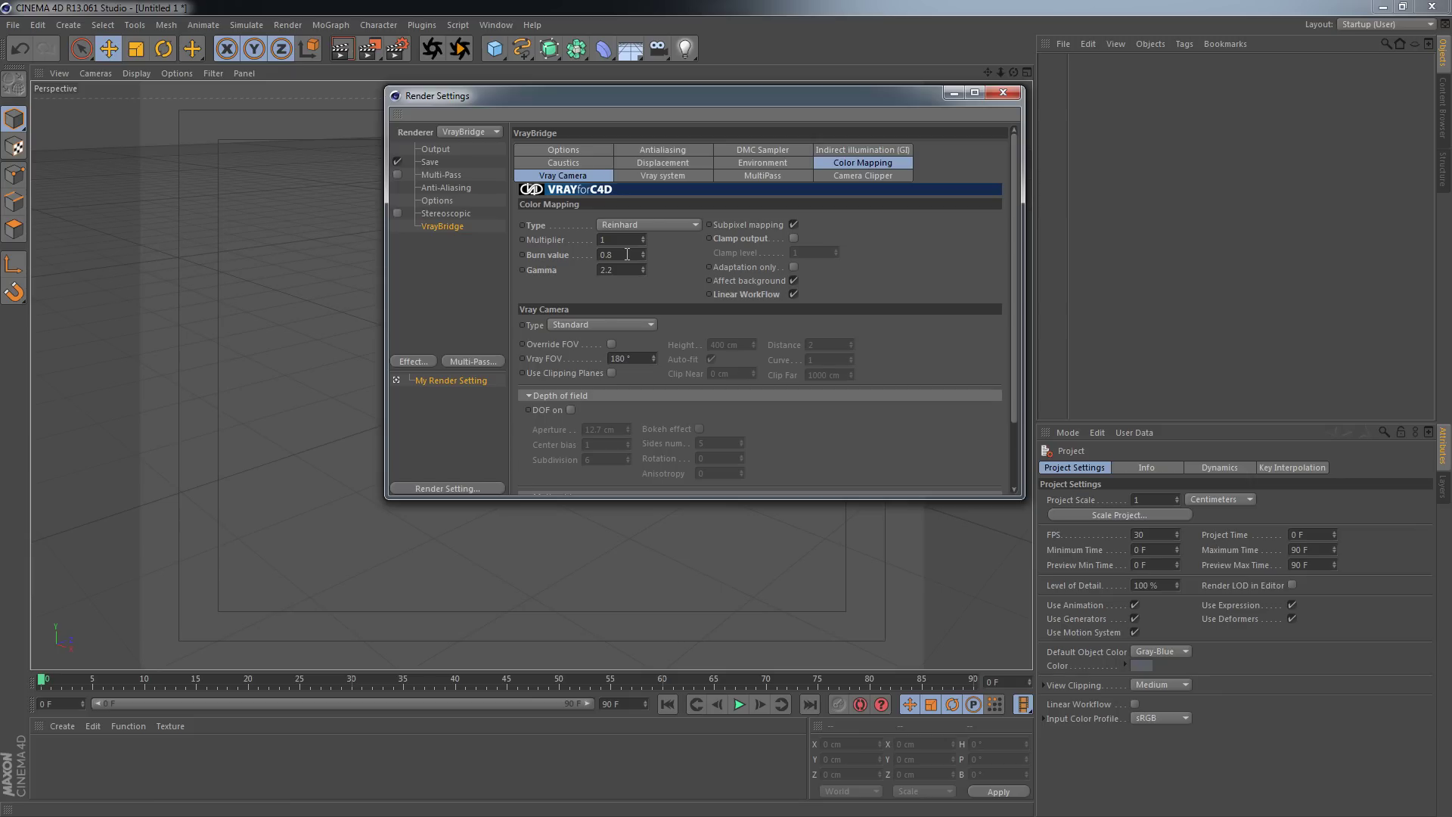
{"action": "left_click", "coordinate": [999, 95]}
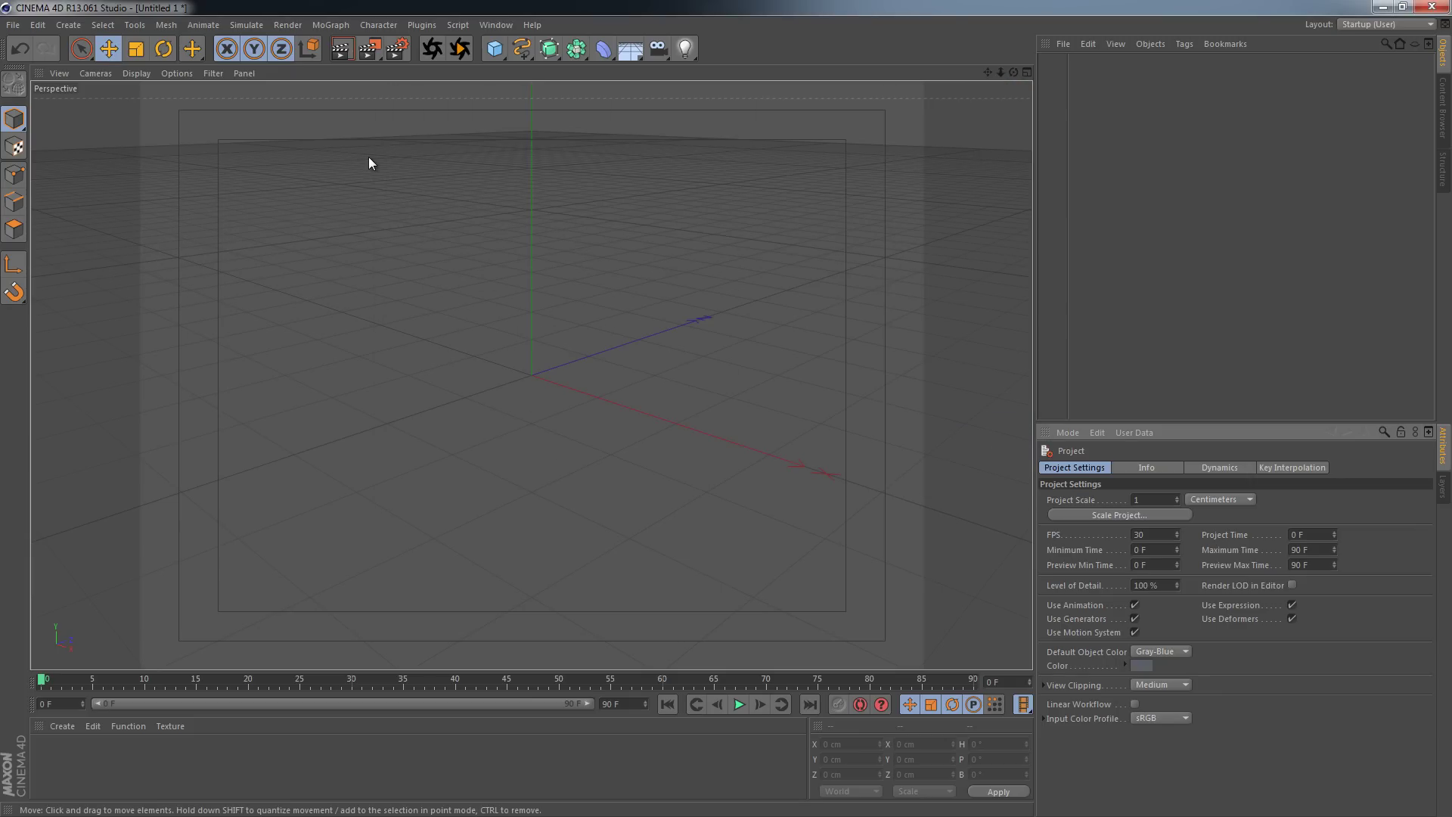
Step: Add a polygon primitive and a standard light to the scene
{"action": "left_click", "coordinate": [494, 48]}
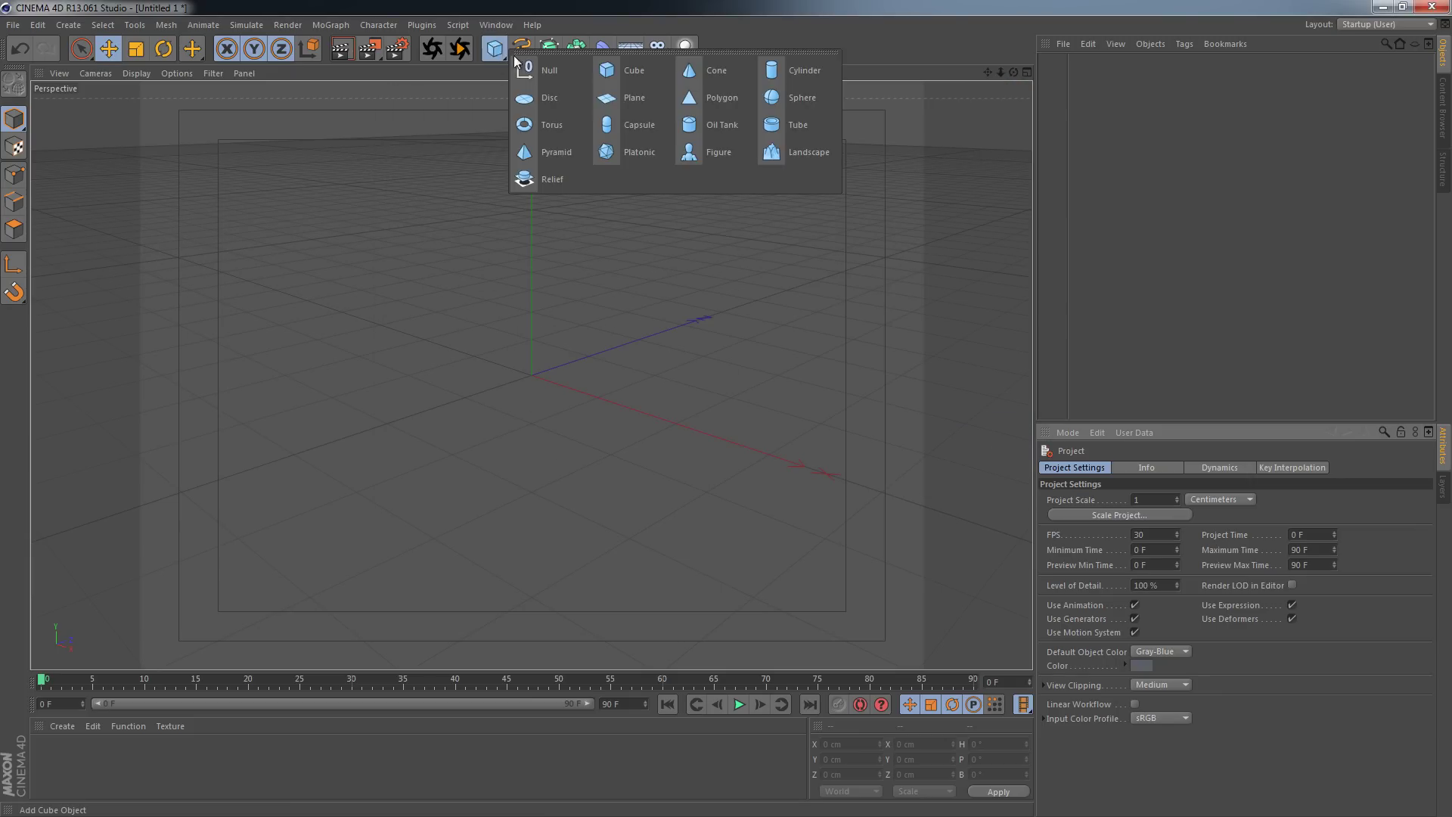
{"action": "left_click", "coordinate": [694, 98]}
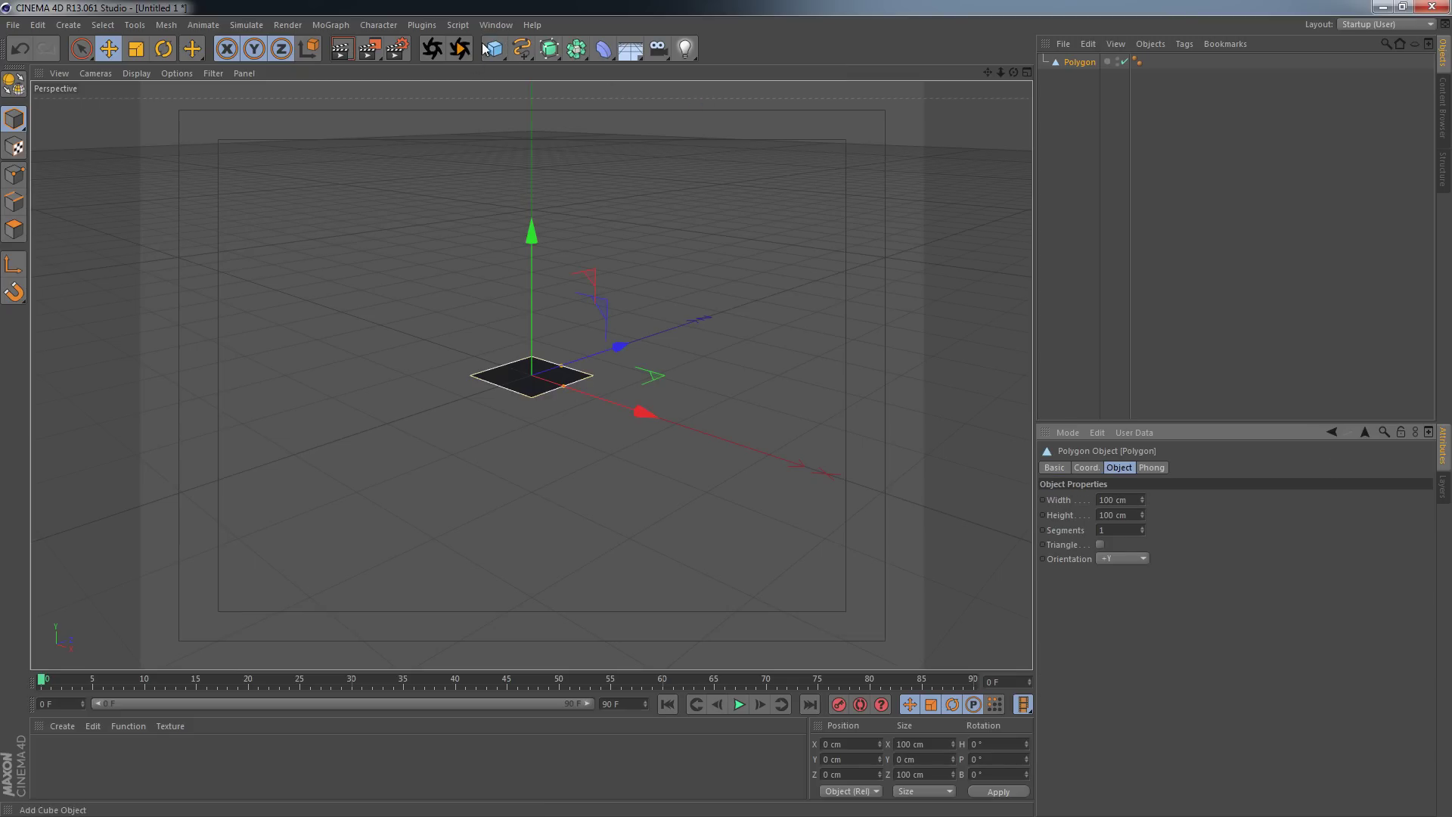
{"action": "left_click", "coordinate": [685, 48]}
{"action": "left_click", "coordinate": [749, 73]}
Step: Set the polygon's width and height to 1000 cm each
{"action": "left_click", "coordinate": [1078, 77]}
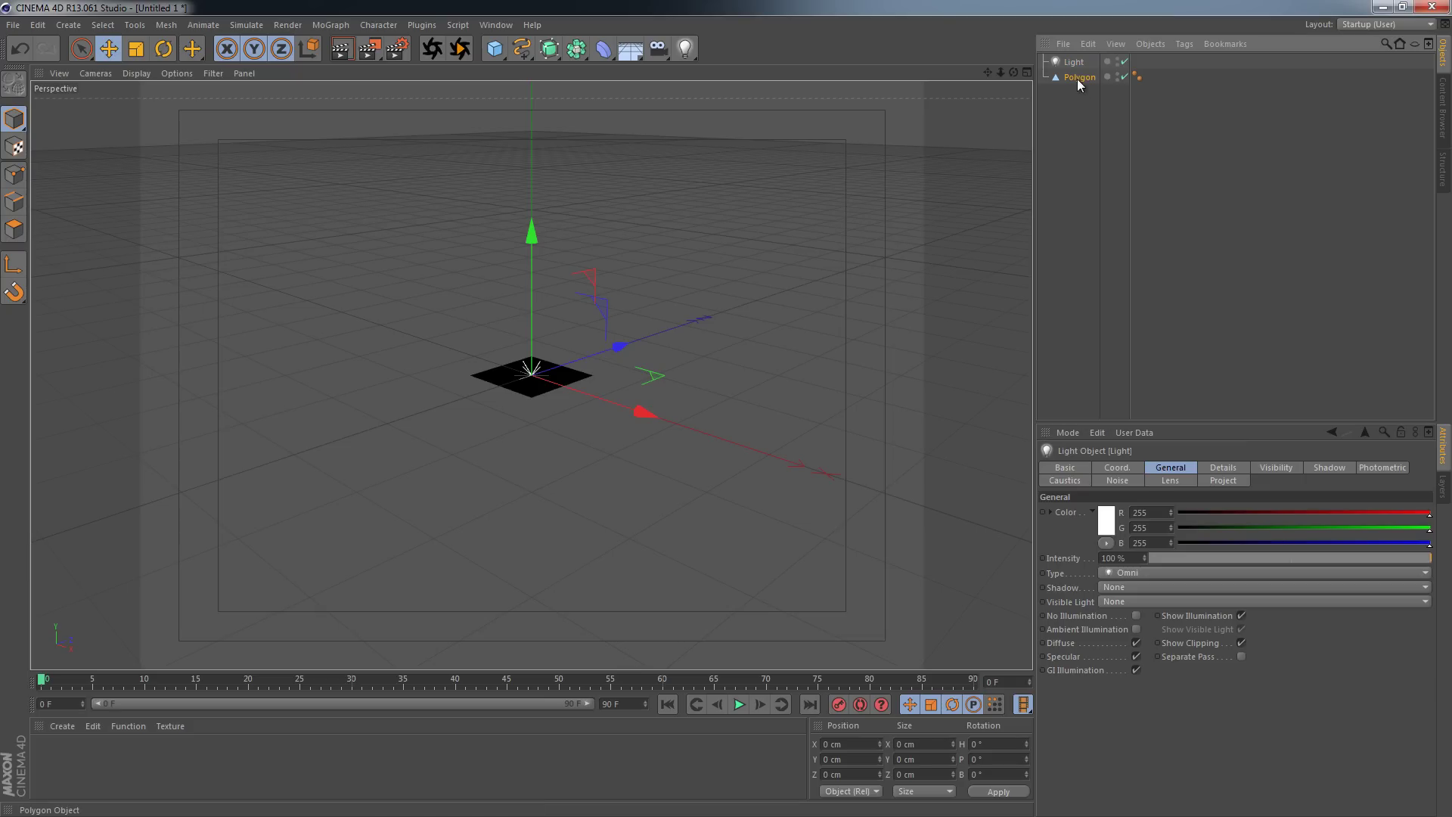
{"action": "left_click", "coordinate": [1128, 497]}
{"action": "type", "text": "1000"}
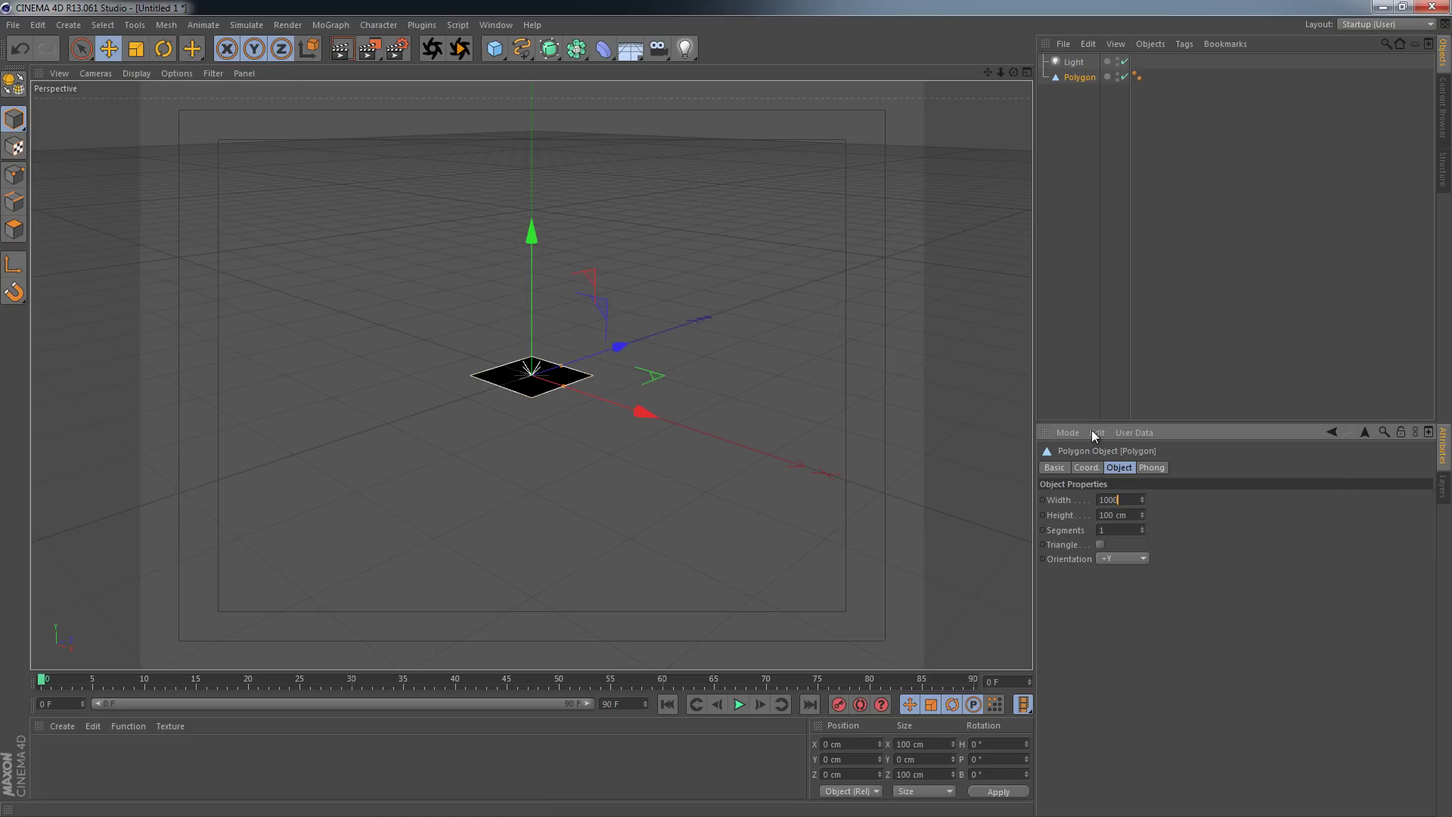
{"action": "key", "text": "Tab"}
{"action": "type", "text": "1000"}
{"action": "key", "text": "Return"}
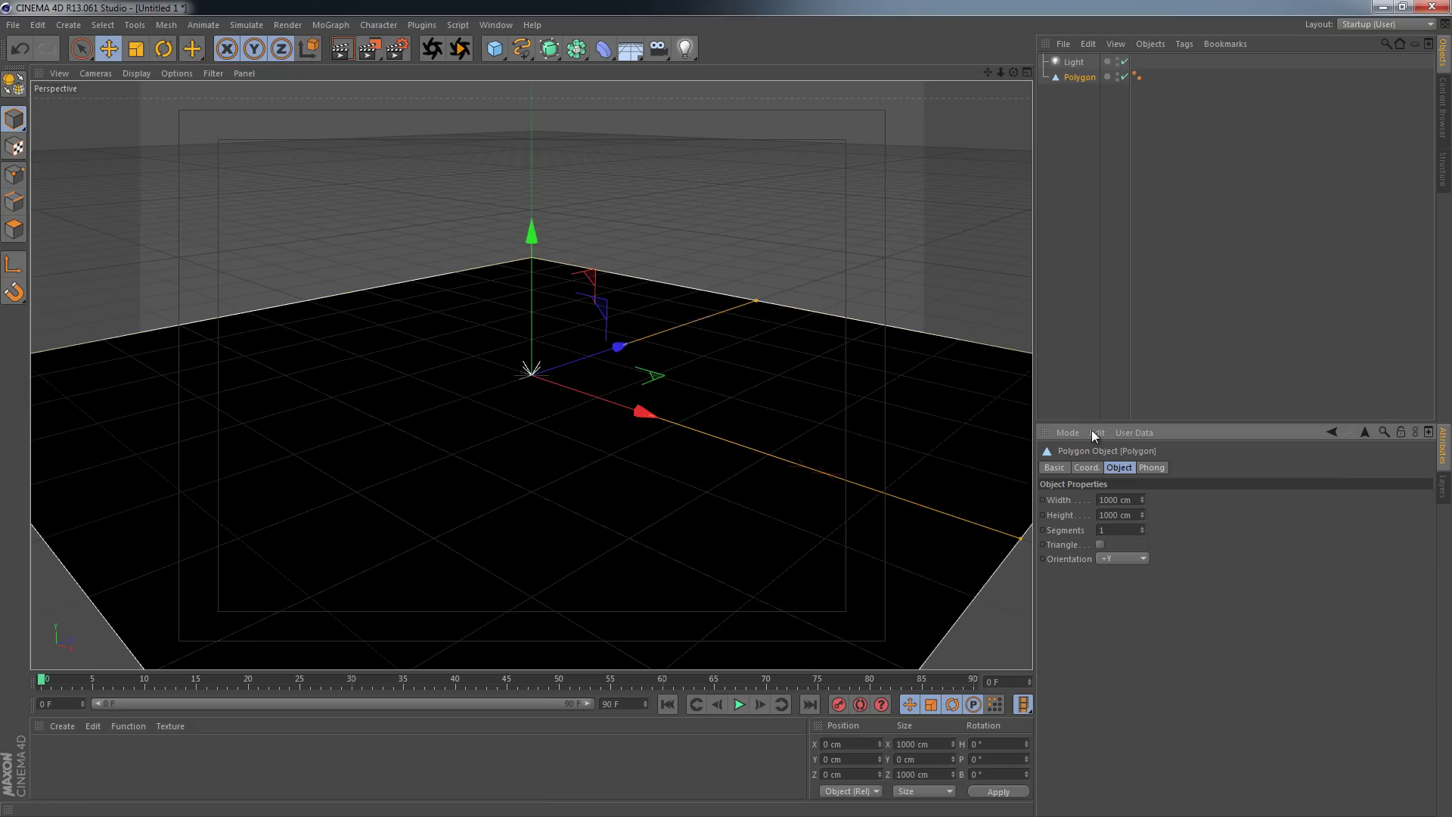
Step: Add a VrayLight tag to the light
{"action": "left_click", "coordinate": [1074, 63]}
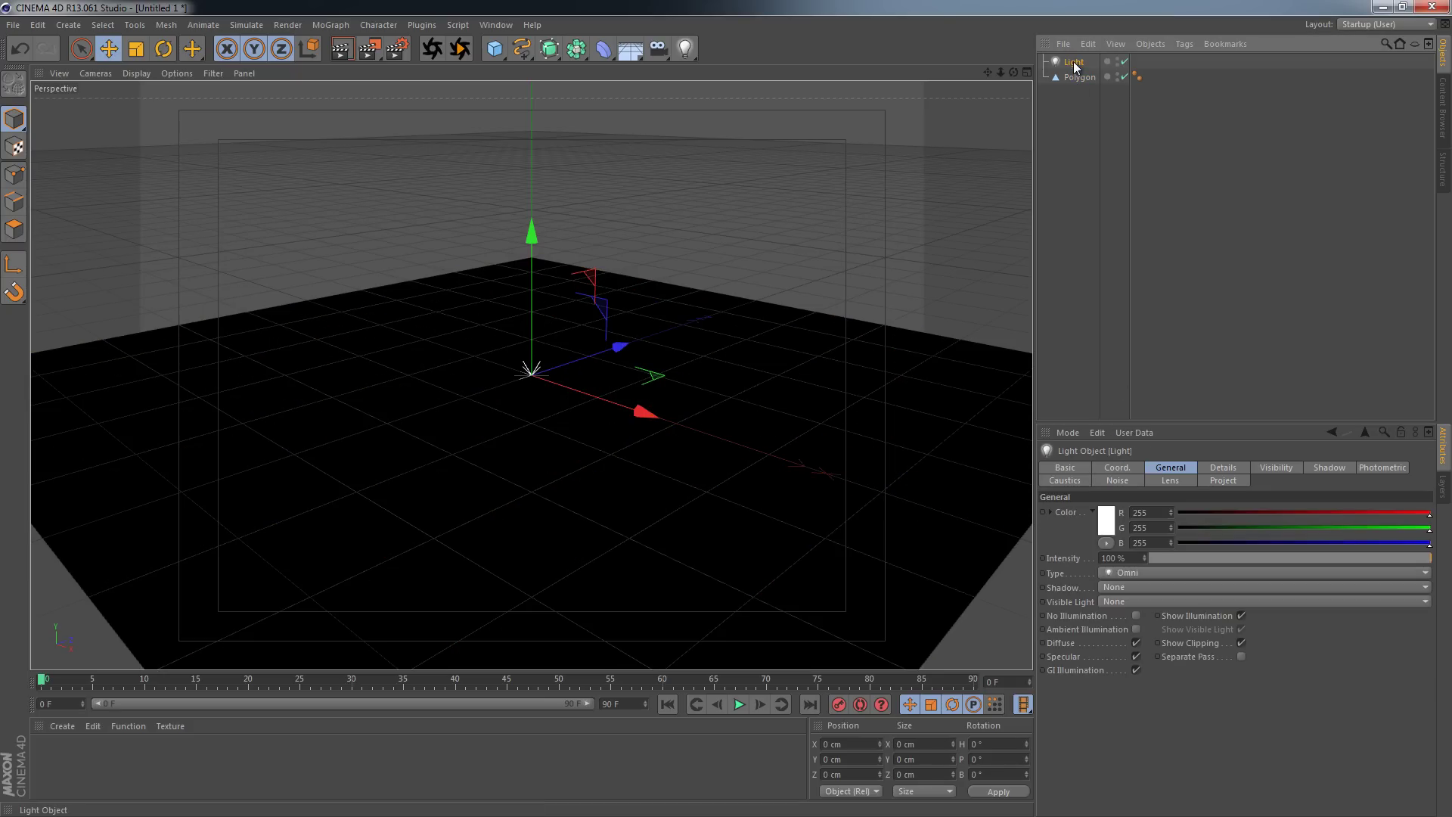
{"action": "right_click", "coordinate": [1075, 65]}
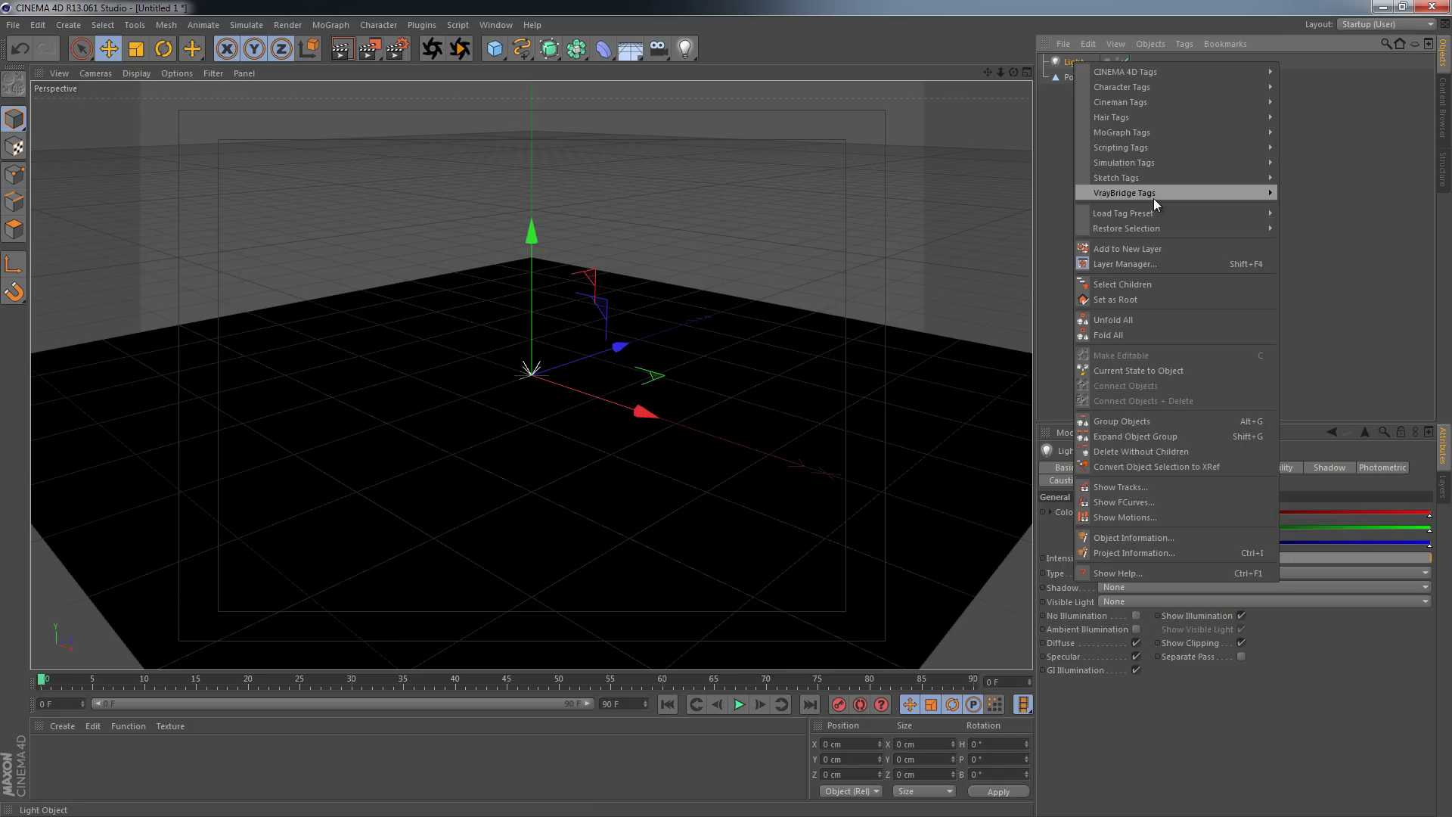
{"action": "mouse_move", "coordinate": [1154, 195]}
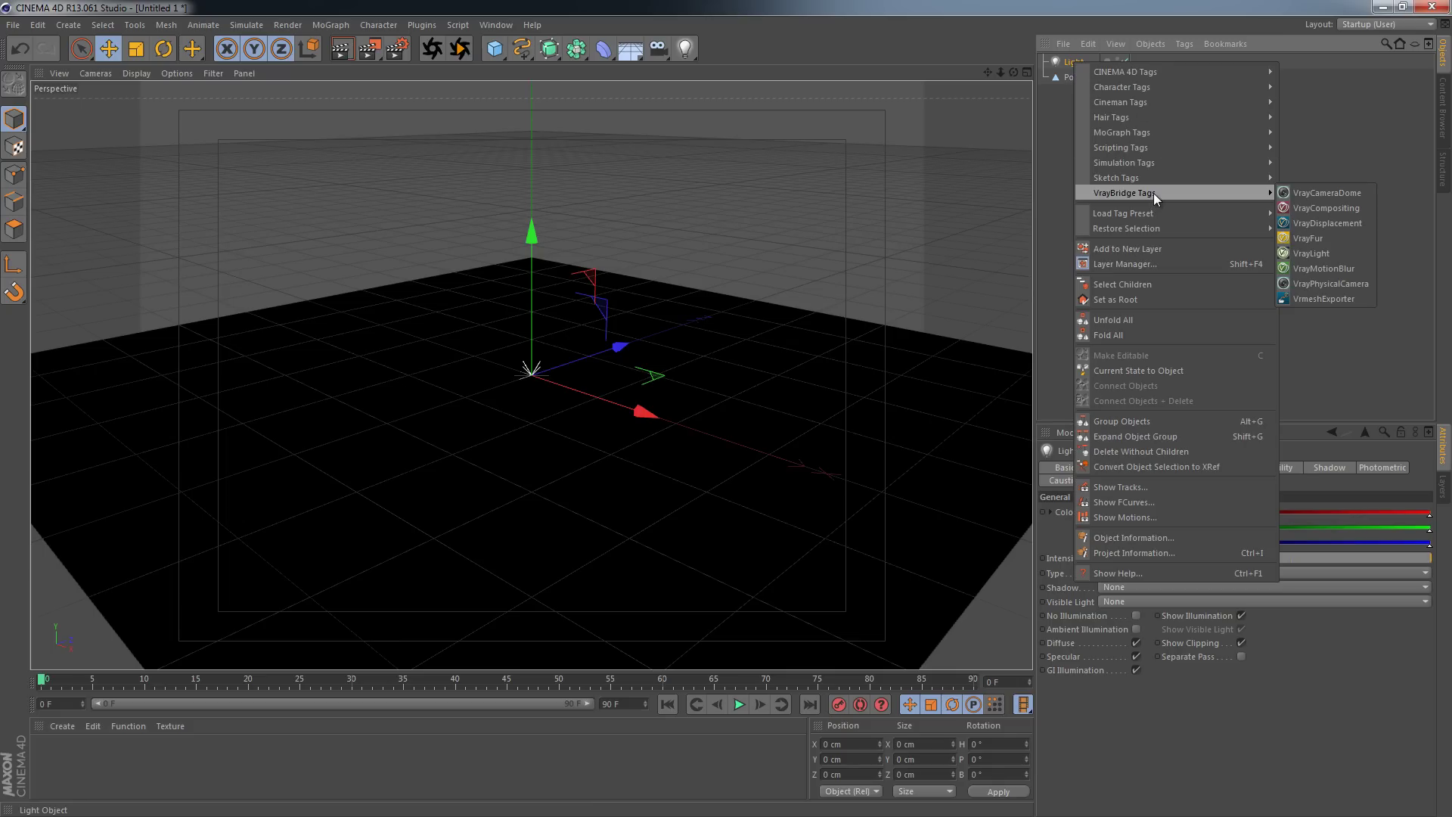
{"action": "left_click", "coordinate": [1339, 252]}
{"action": "left_click", "coordinate": [1339, 255]}
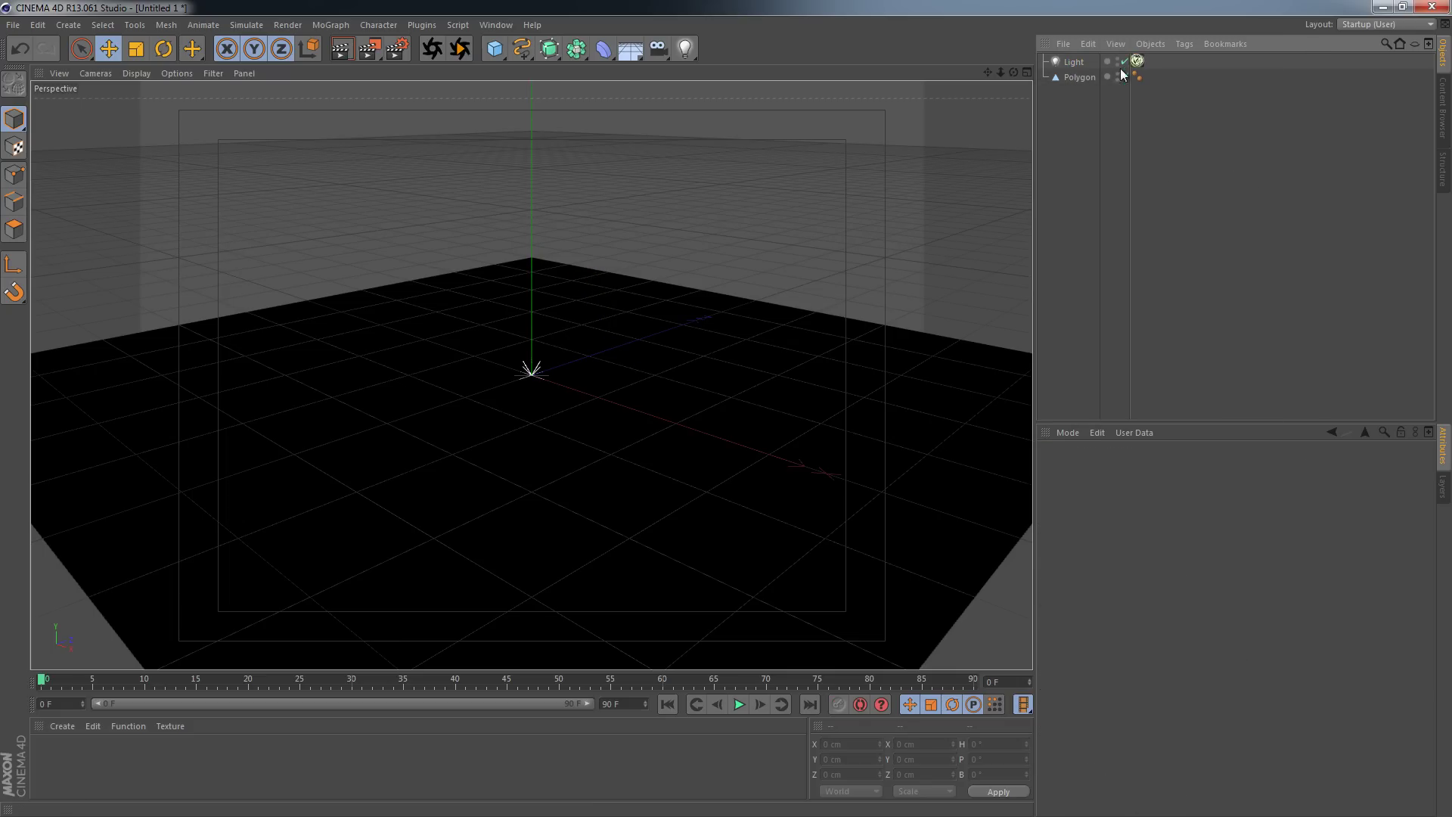
Step: Set the light type in the VrayLight tag to Area light
{"action": "left_click", "coordinate": [1136, 61]}
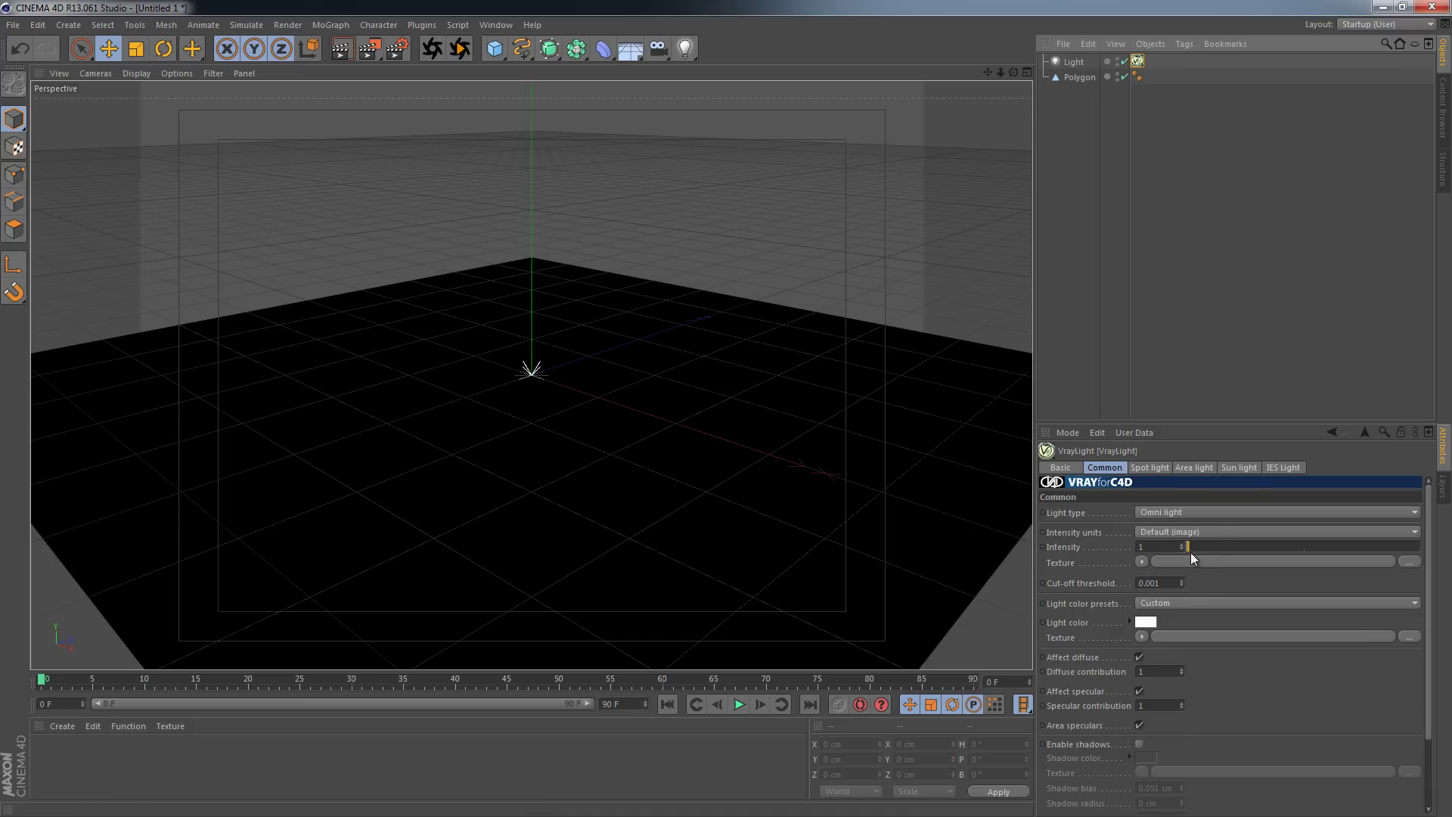
{"action": "left_click", "coordinate": [1193, 513]}
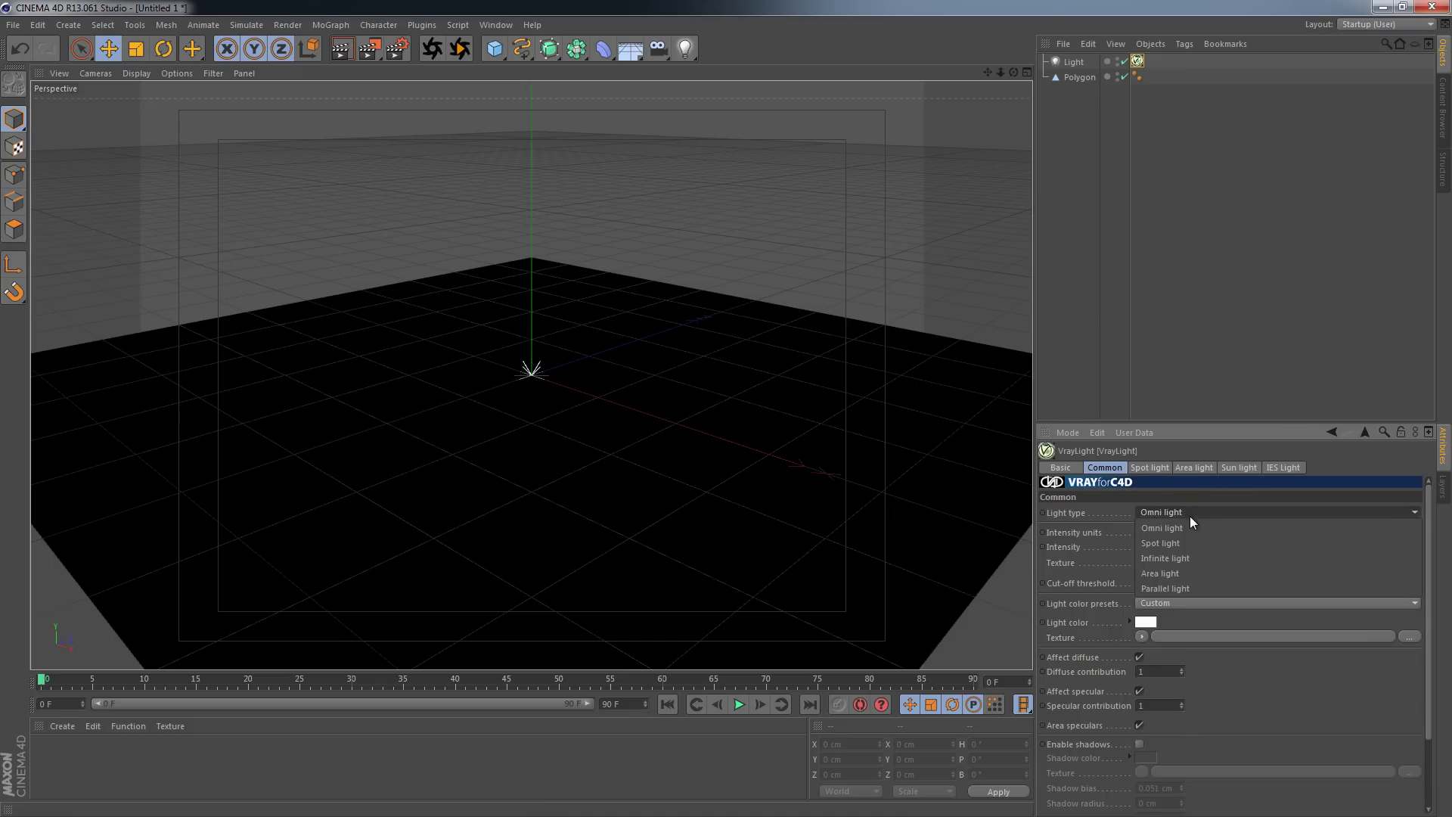
{"action": "left_click", "coordinate": [1186, 575]}
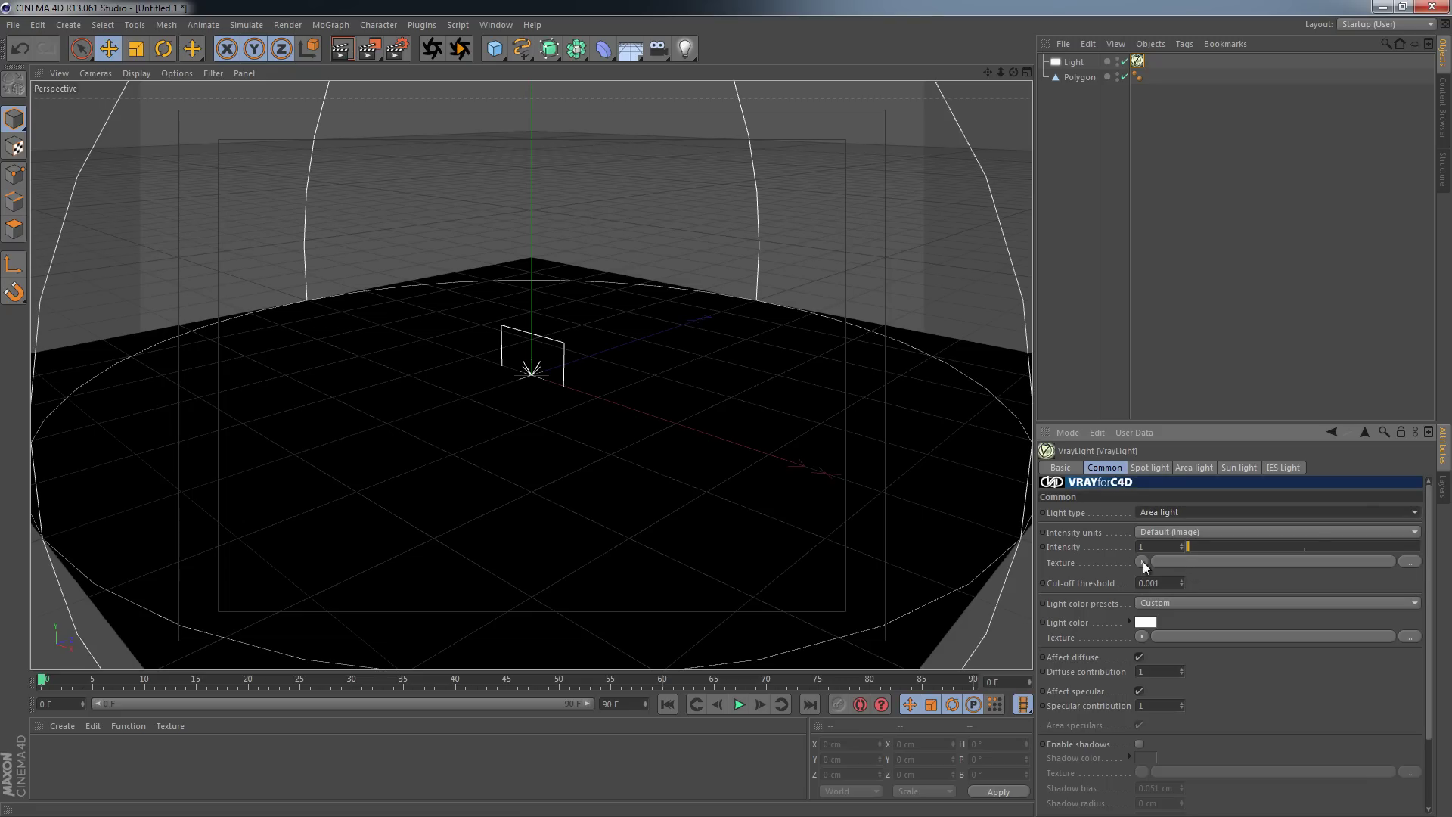
Step: Set the rectangular area light's X and Y sizes to 200 cm each
{"action": "left_click", "coordinate": [1187, 465]}
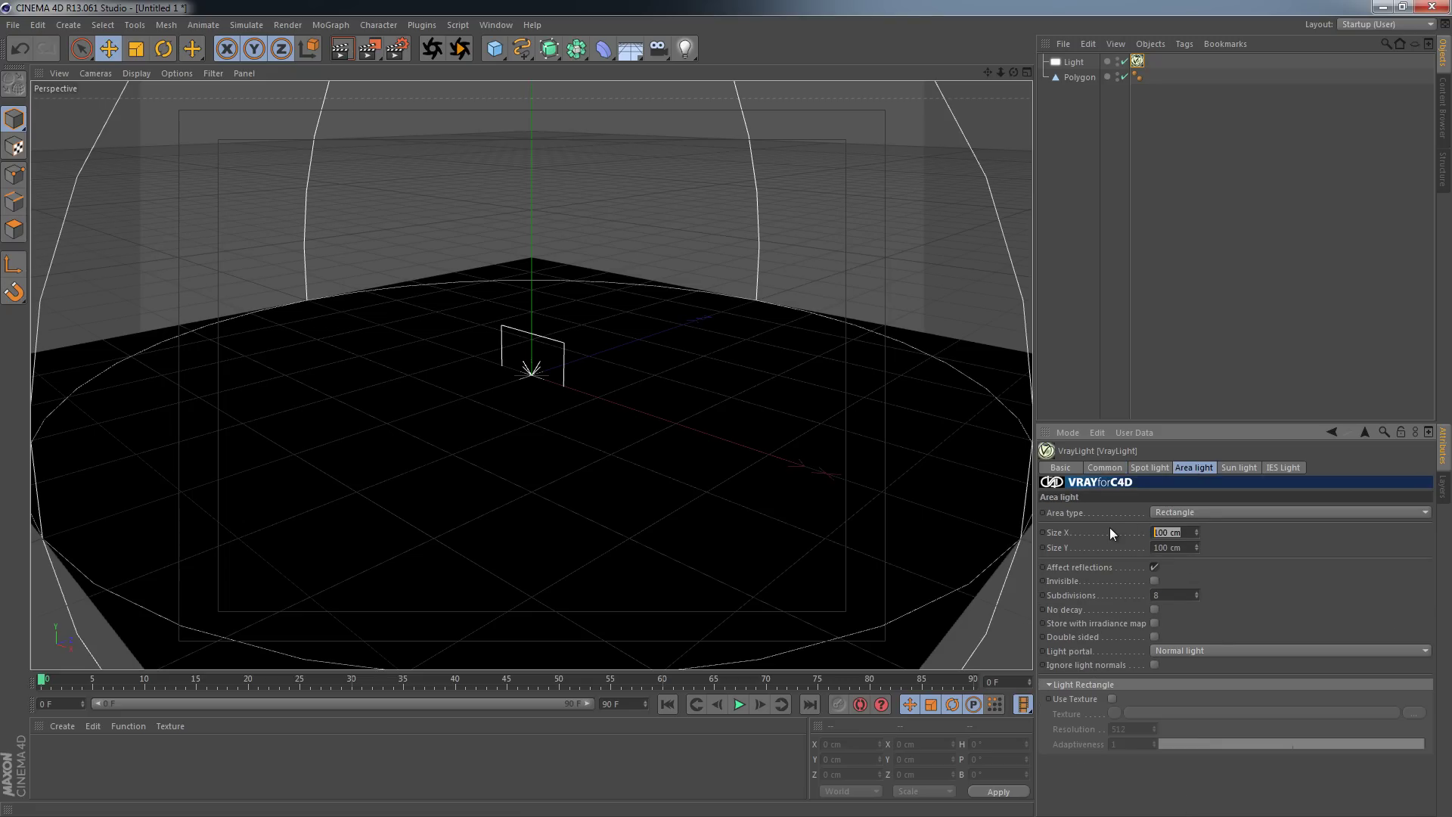
{"action": "type", "text": "200"}
{"action": "key", "text": "Tab"}
{"action": "type", "text": "200"}
{"action": "key", "text": "Return"}
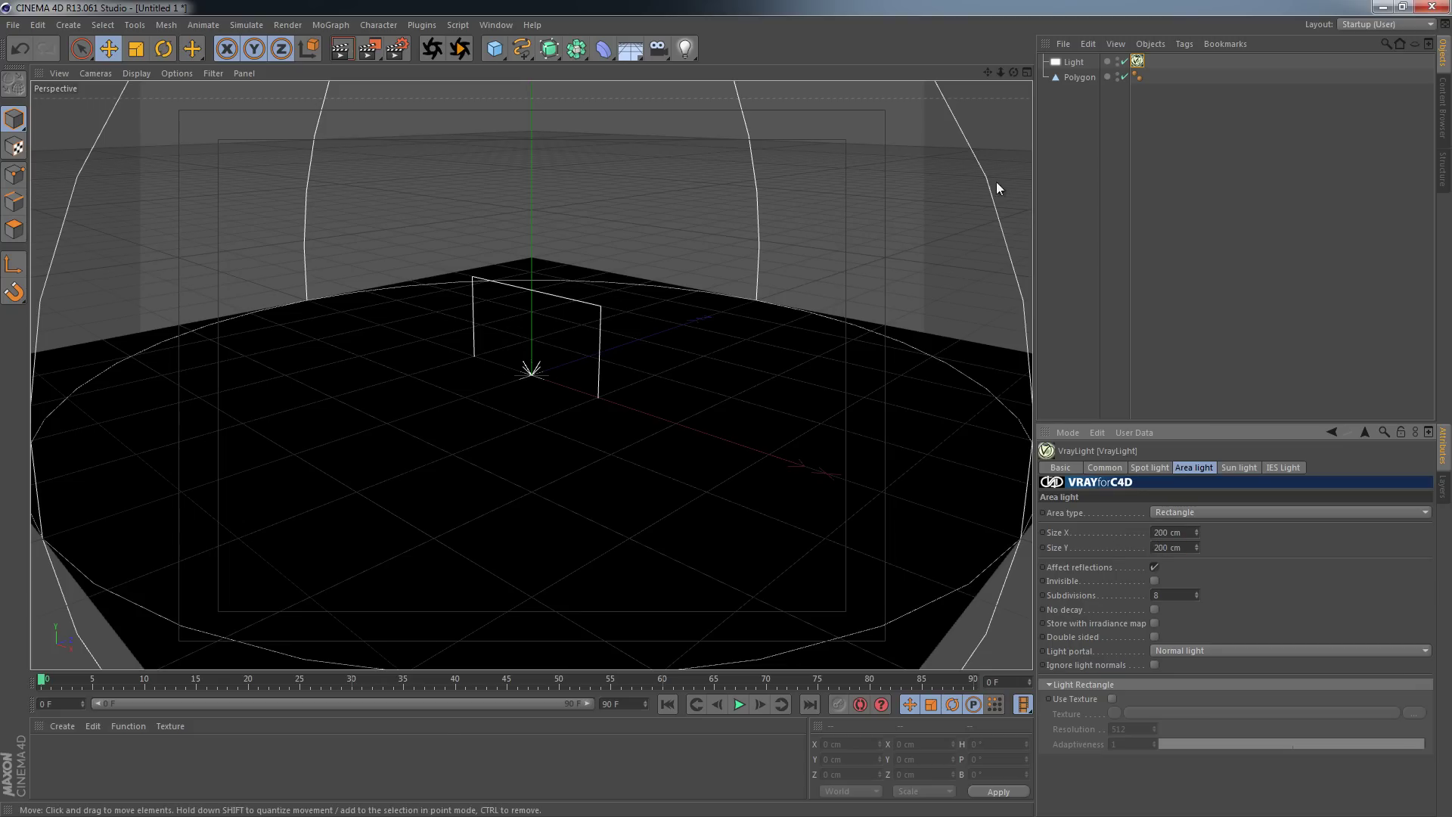
Step: Raise the area light to Y 100 cm and move it to the polygon's edge at Z -500 cm
{"action": "left_click", "coordinate": [1068, 64]}
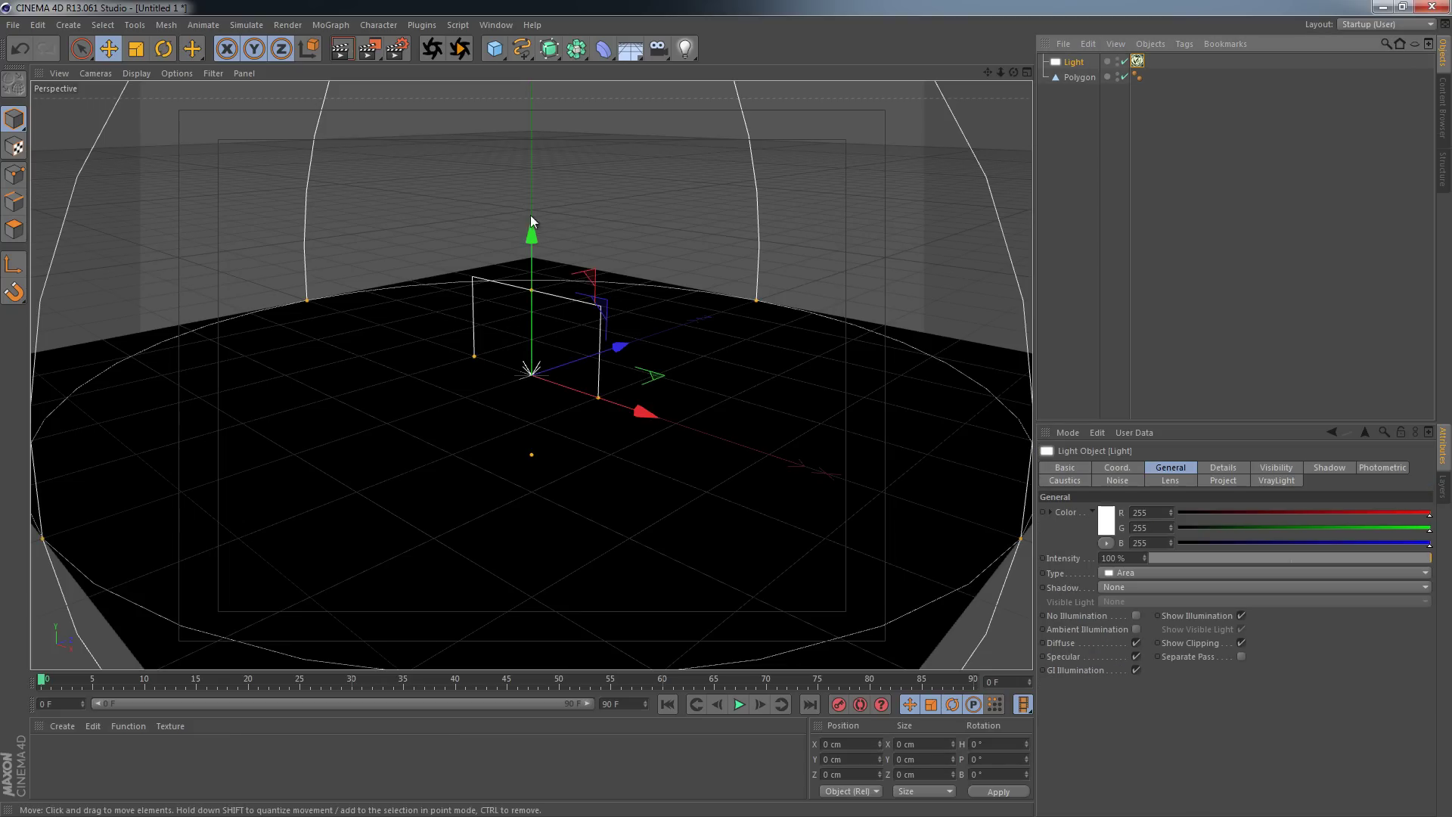
{"action": "left_click_drag", "start_coordinate": [532, 236], "coordinate": [527, 148]}
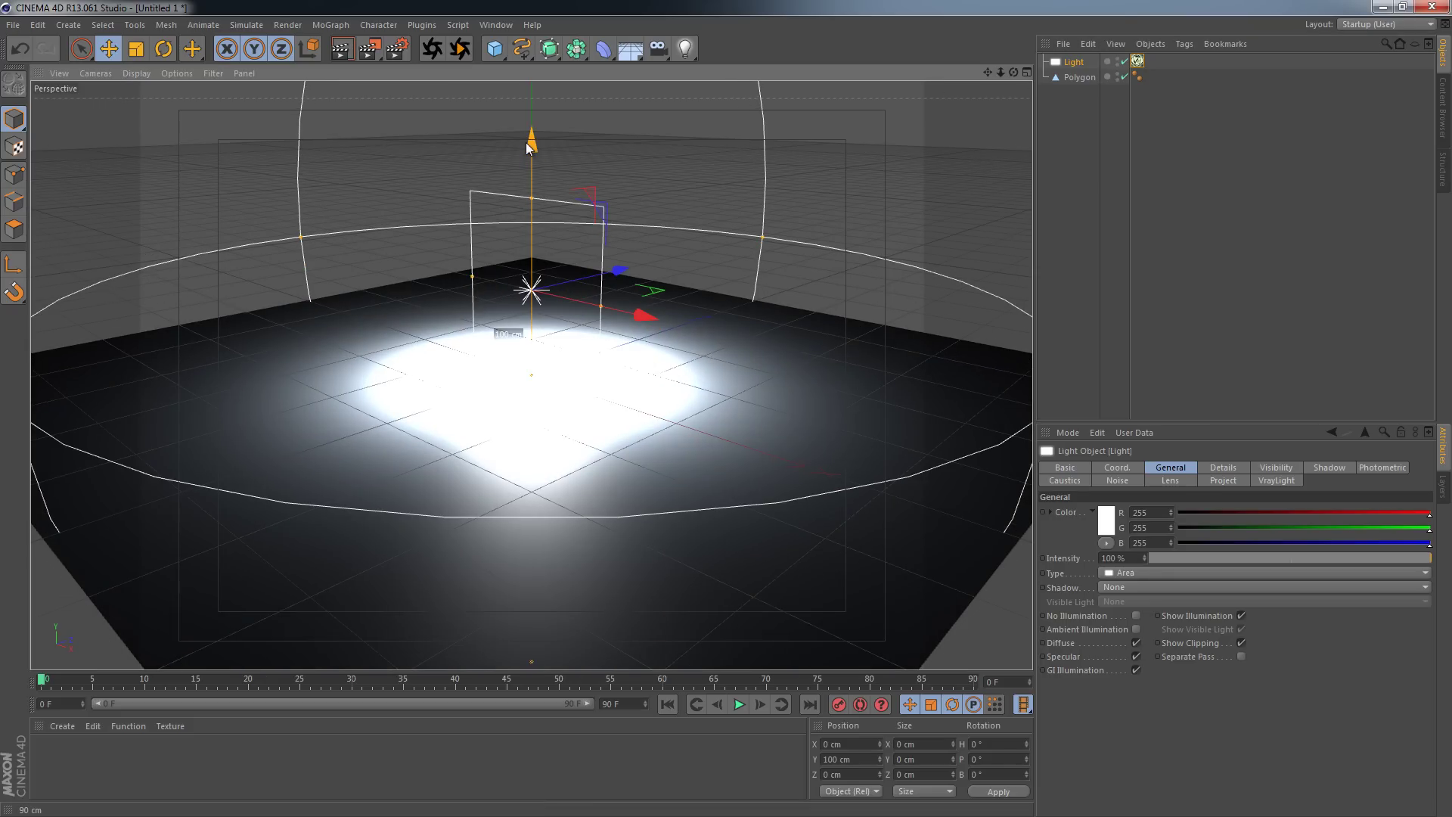
{"action": "left_click_drag", "start_coordinate": [527, 145], "coordinate": [527, 145]}
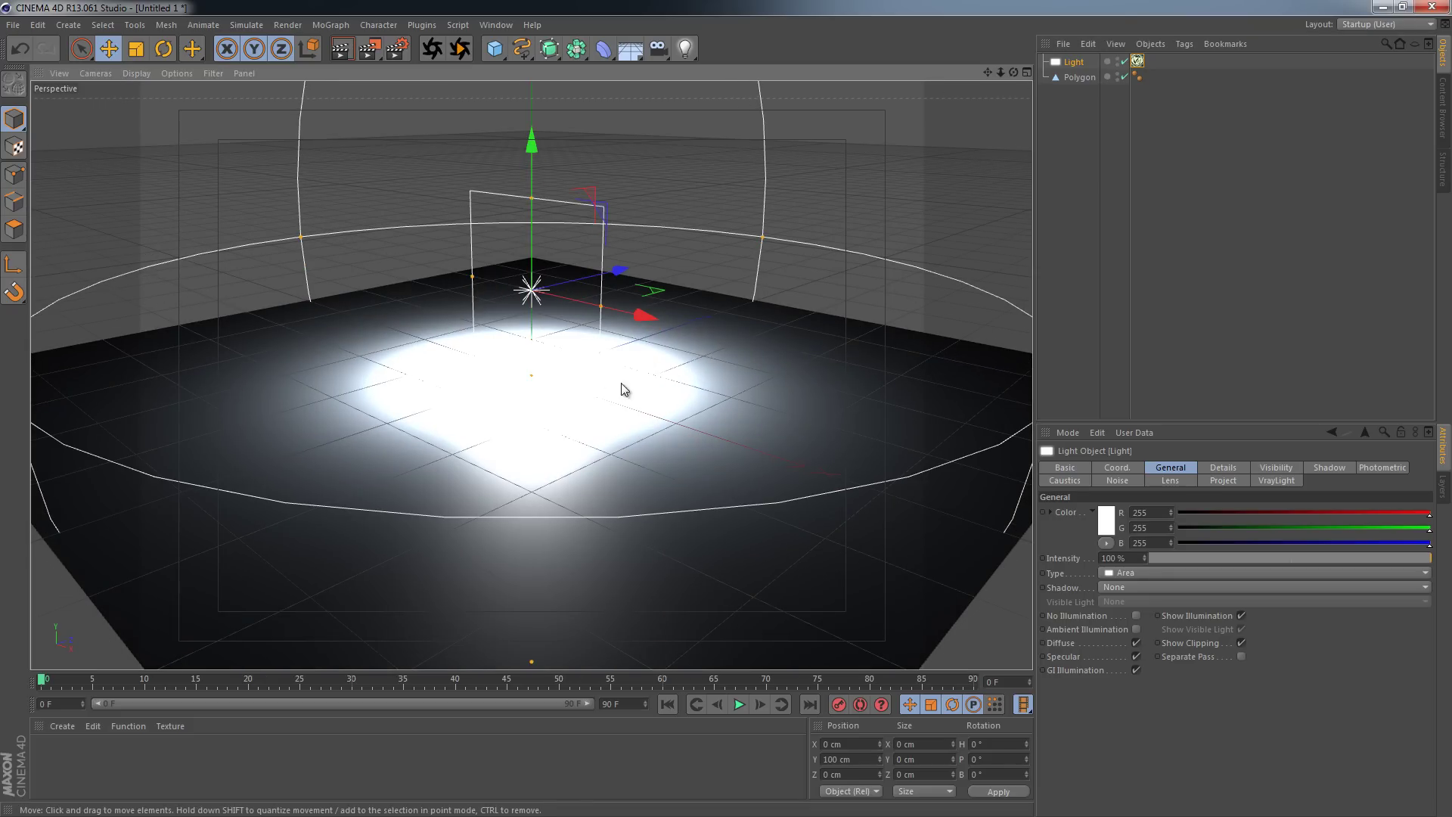
{"action": "left_click_drag", "start_coordinate": [598, 355], "coordinate": [476, 325], "text": "alt"}
{"action": "left_click_drag", "start_coordinate": [747, 277], "coordinate": [372, 239]}
{"action": "left_click_drag", "start_coordinate": [612, 408], "coordinate": [526, 371], "text": "alt"}
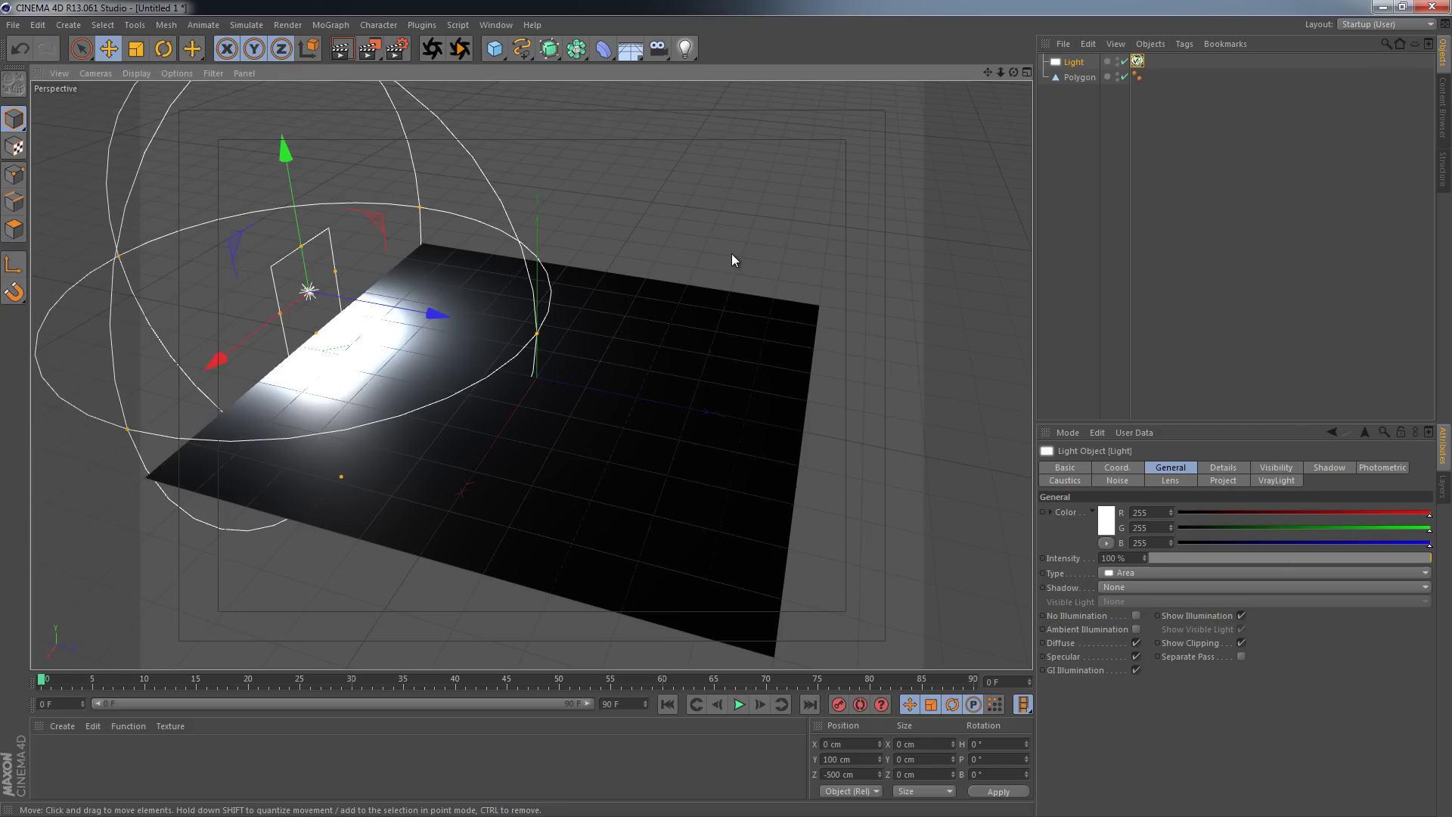
Step: Set the light's intensity to 15 in the common settings of its VrayLight tag
{"action": "left_click", "coordinate": [1137, 63]}
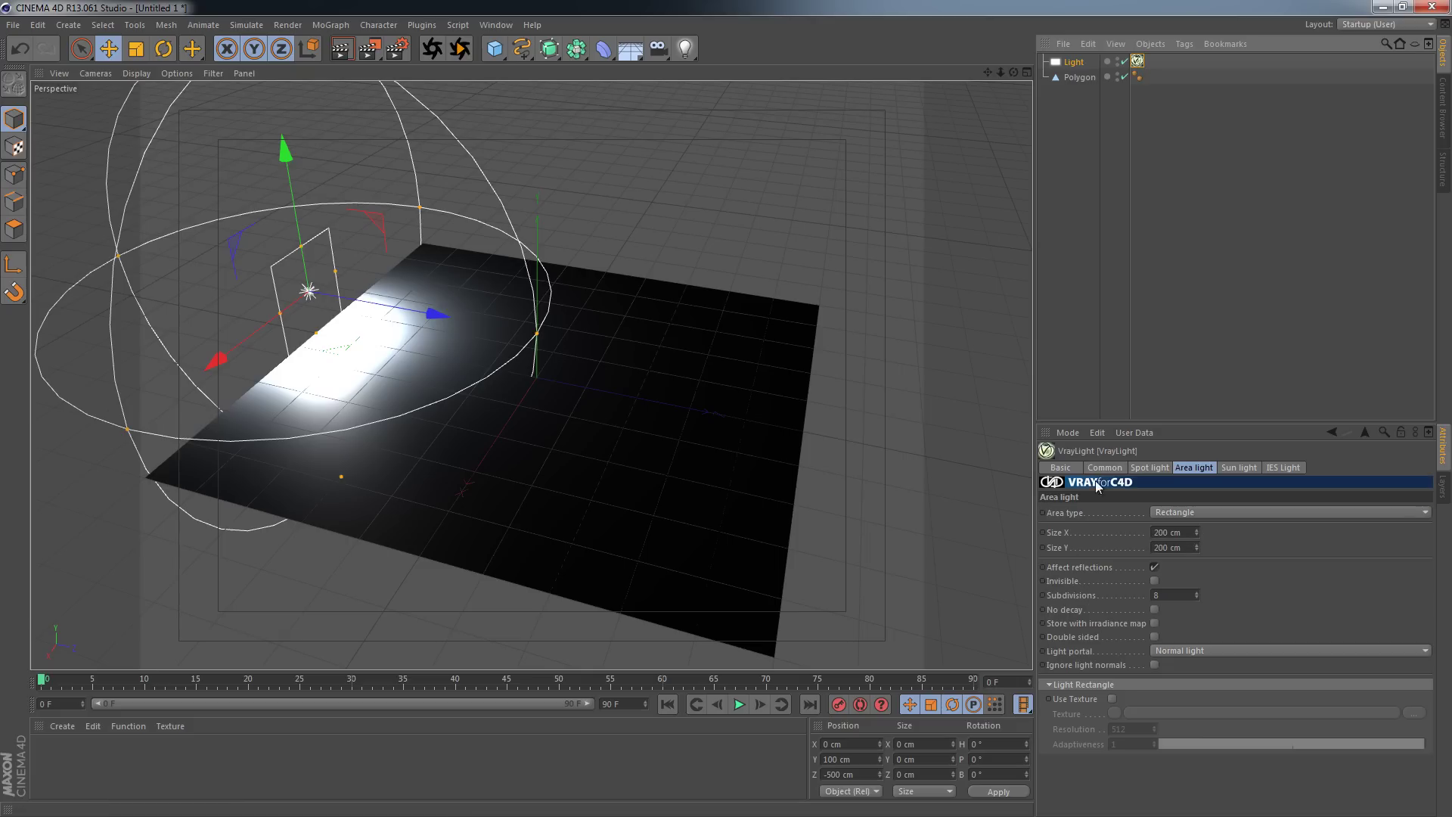
{"action": "left_click", "coordinate": [1144, 469]}
{"action": "left_click", "coordinate": [1107, 470]}
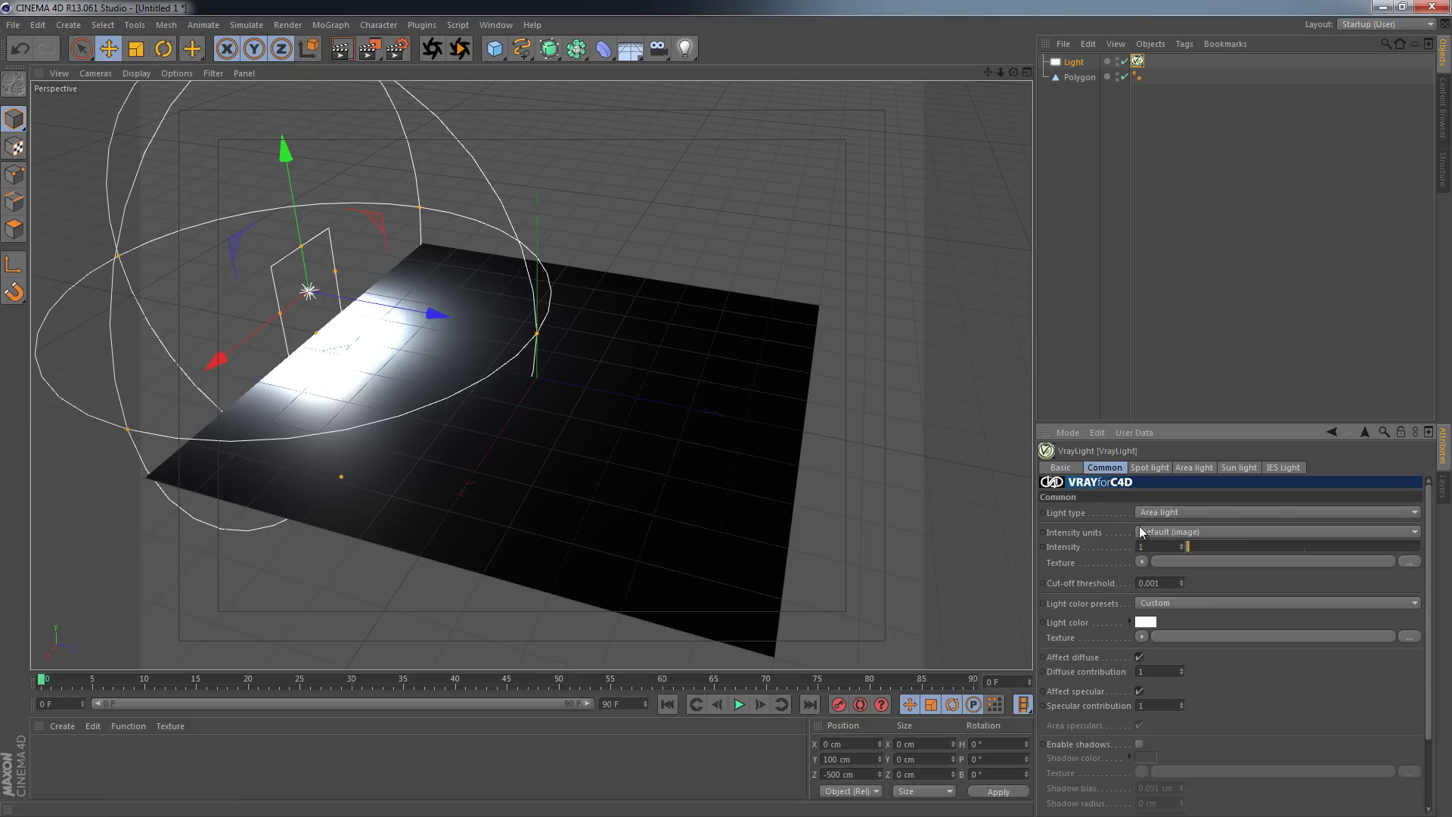
{"action": "type", "text": "5"}
{"action": "key", "text": "Return"}
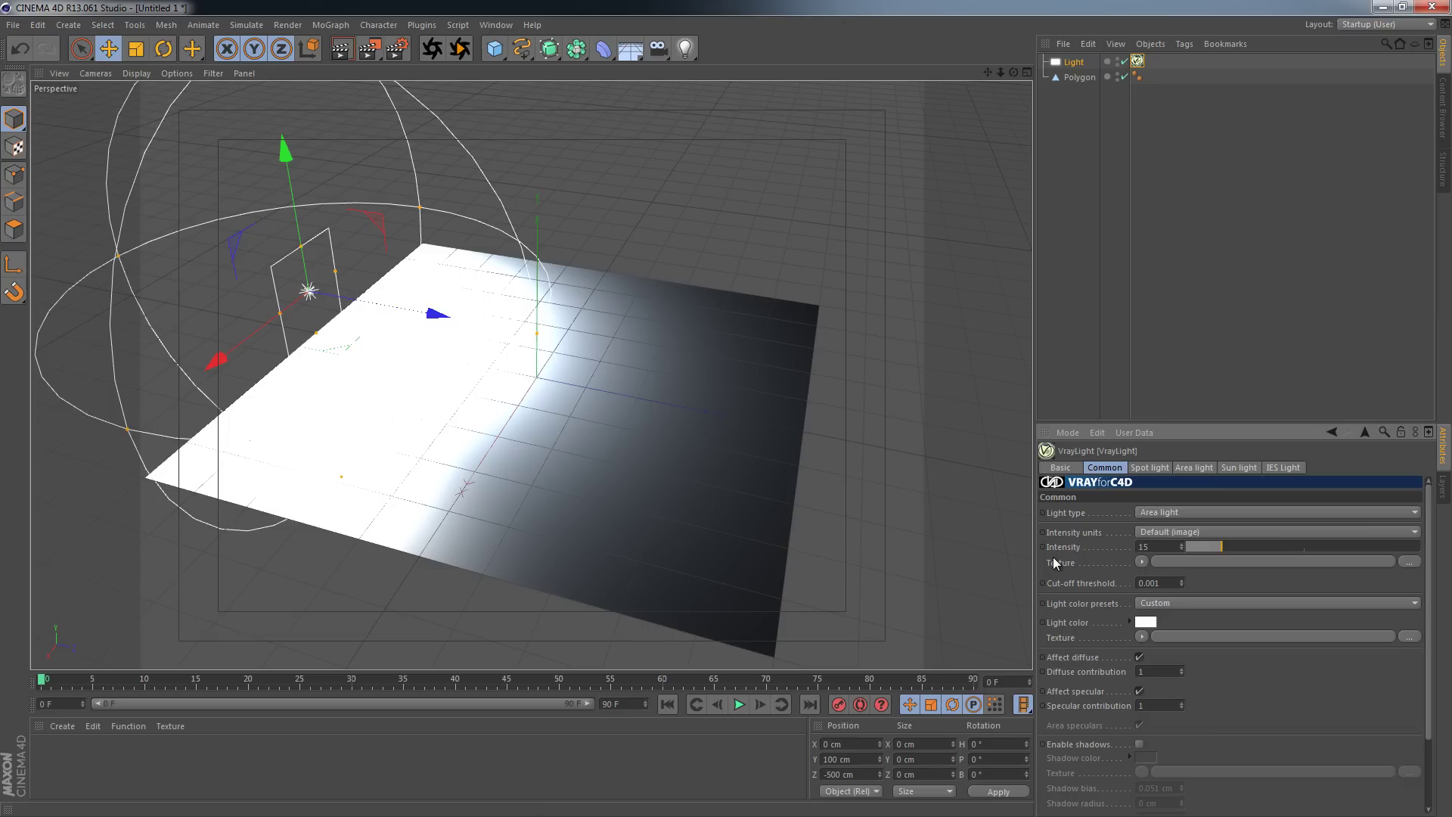
Step: Try the VrayLight intensity at 1 and return it to 15 for comparison
{"action": "left_click", "coordinate": [1095, 551]}
{"action": "key", "text": "Return"}
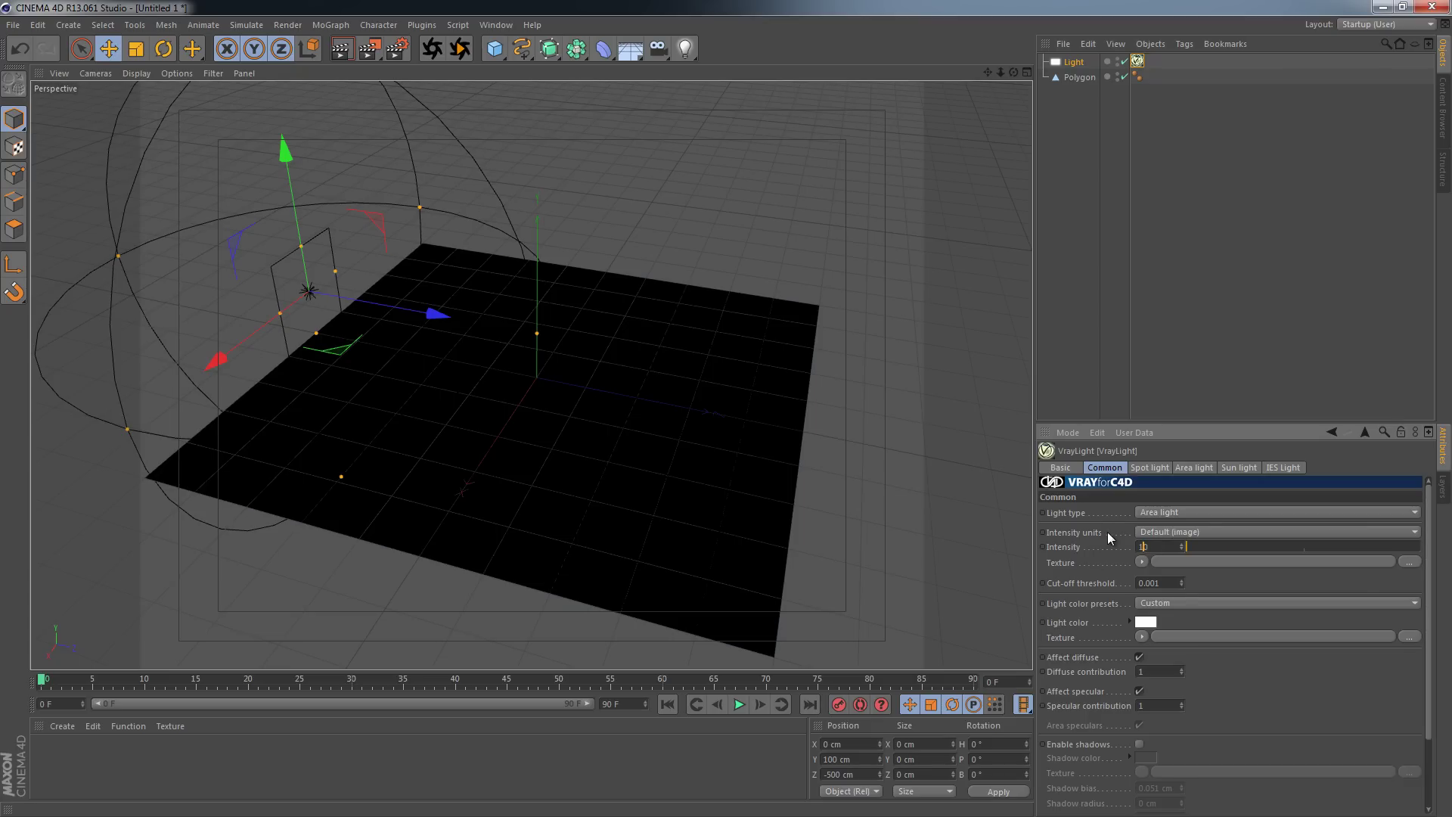
{"action": "key", "text": "Return"}
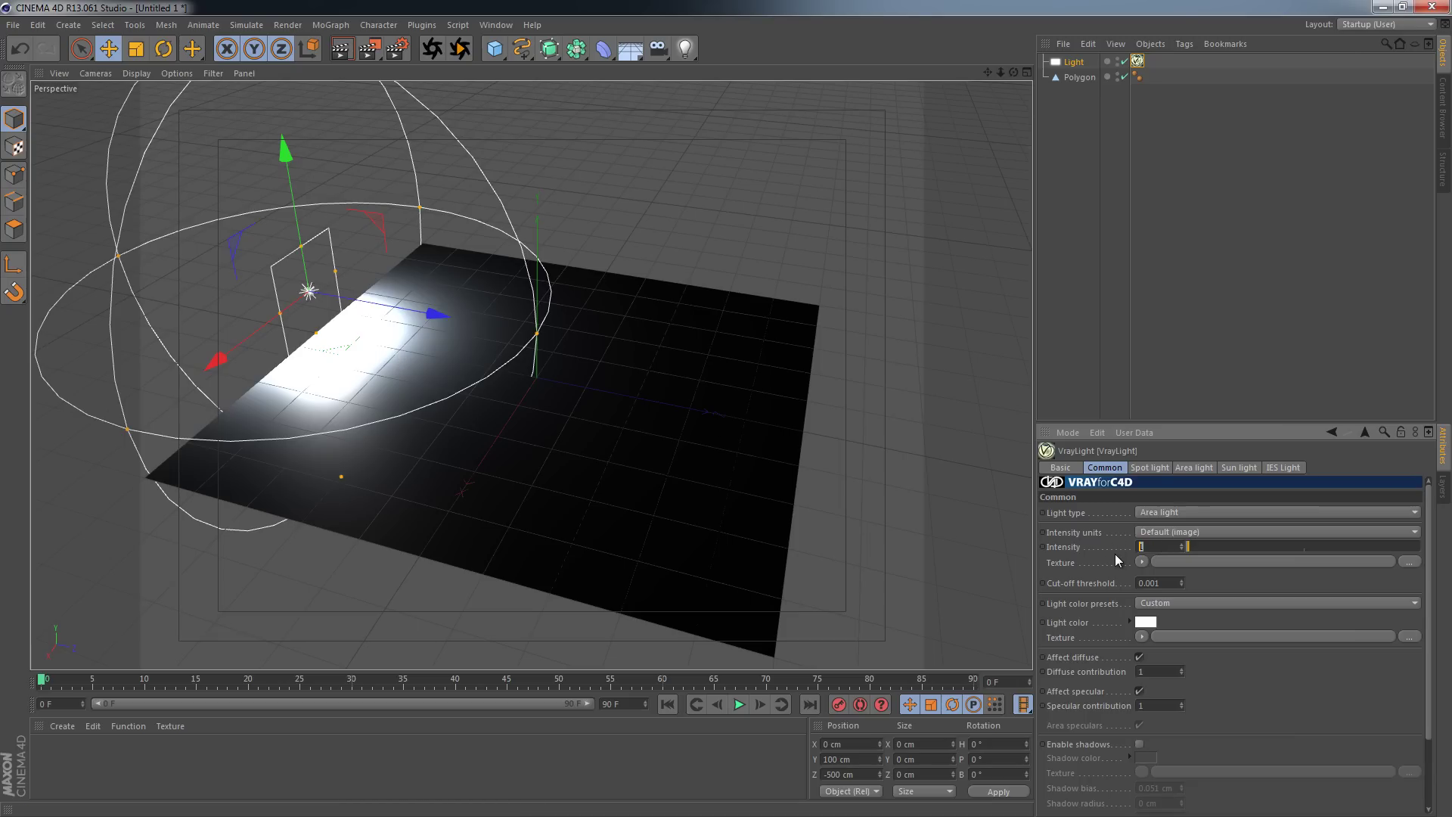
{"action": "type", "text": "15"}
{"action": "key", "text": "Return"}
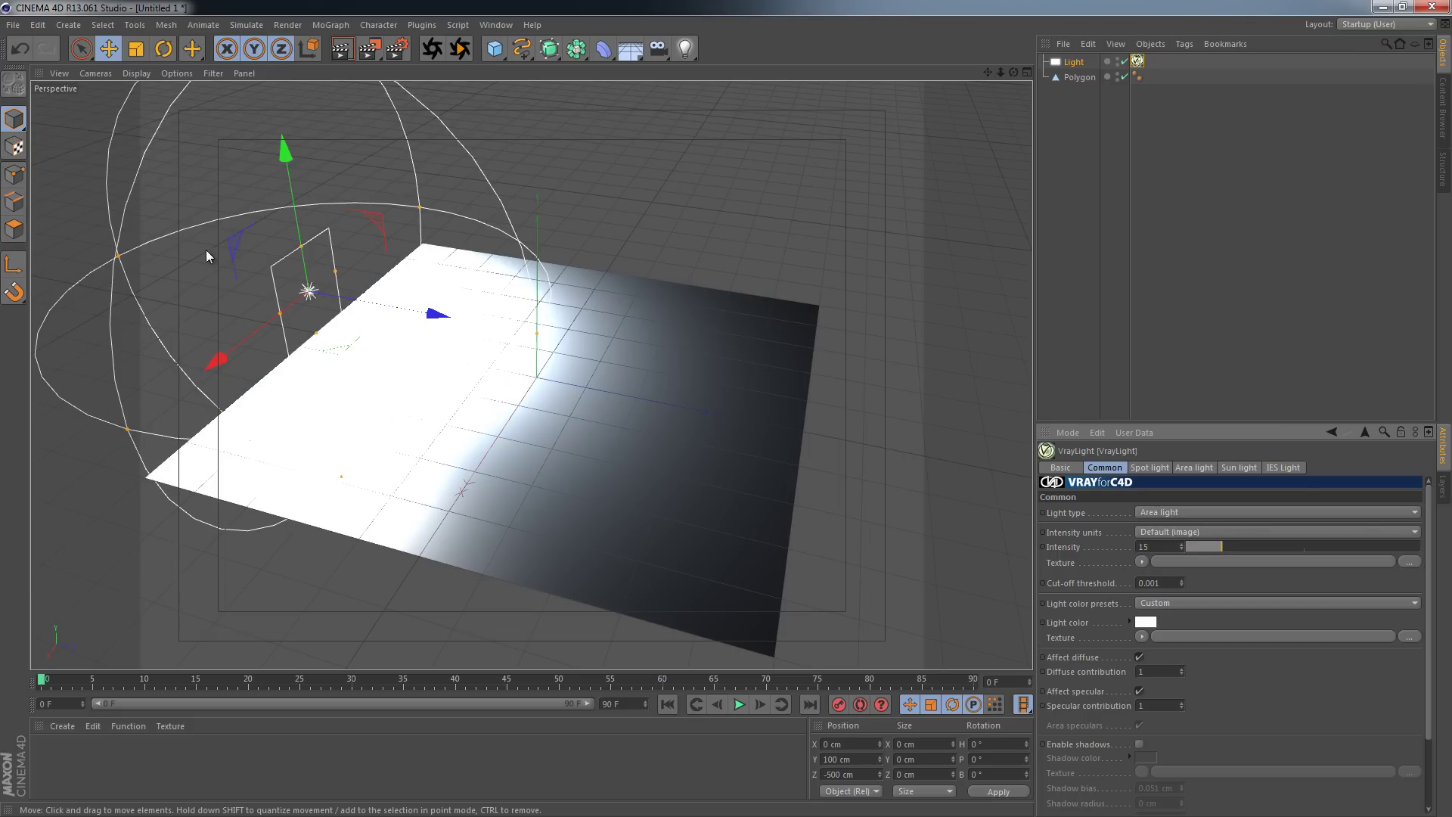
Step: Enable shadows for the area light in its VrayLight tag
{"action": "double_click", "coordinate": [1154, 546]}
{"action": "left_click", "coordinate": [1132, 72]}
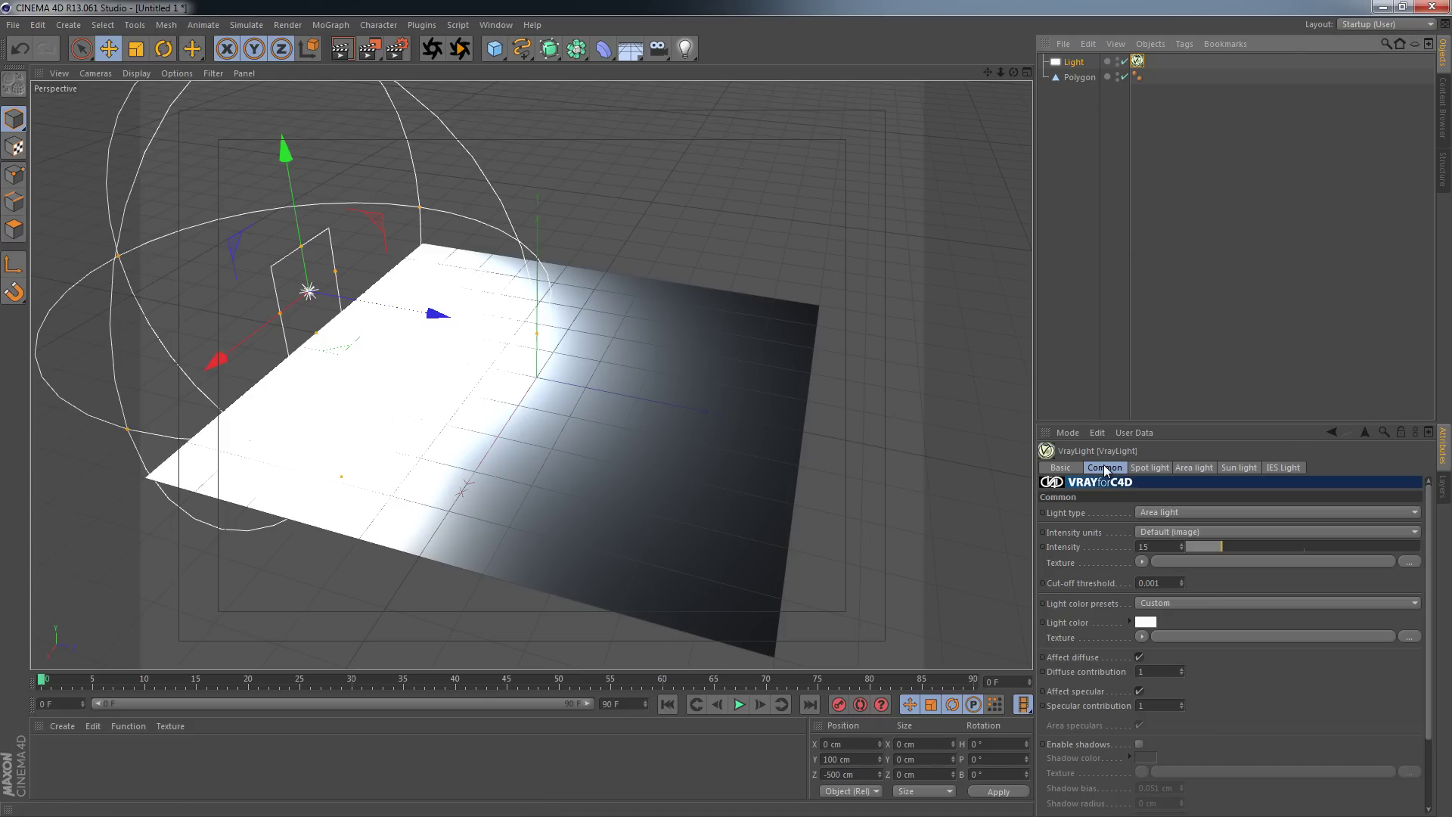
{"action": "left_click", "coordinate": [1139, 744]}
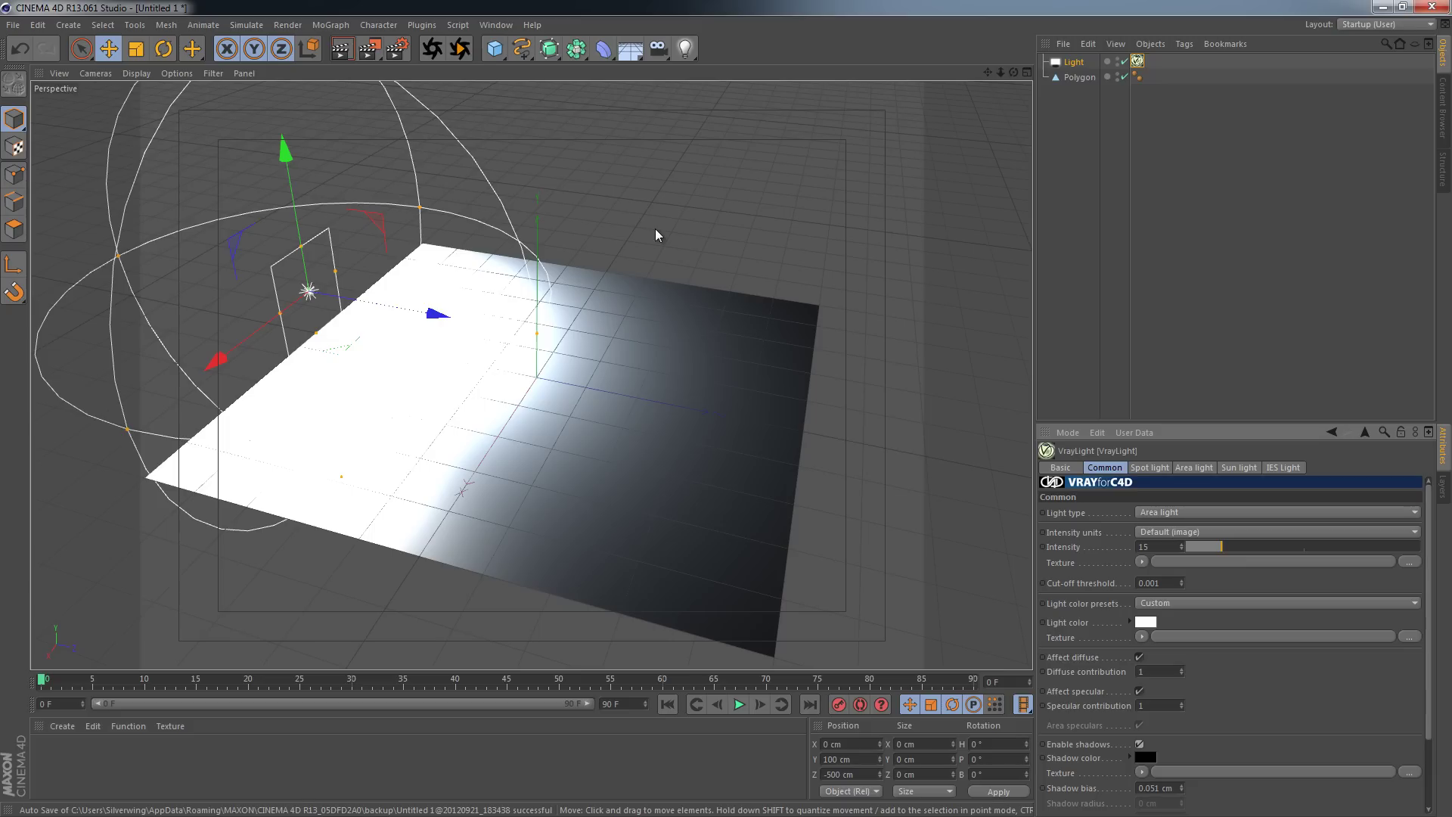
Step: Enable photometric intensity on the light object and set it to 500 candela
{"action": "left_click", "coordinate": [1074, 65]}
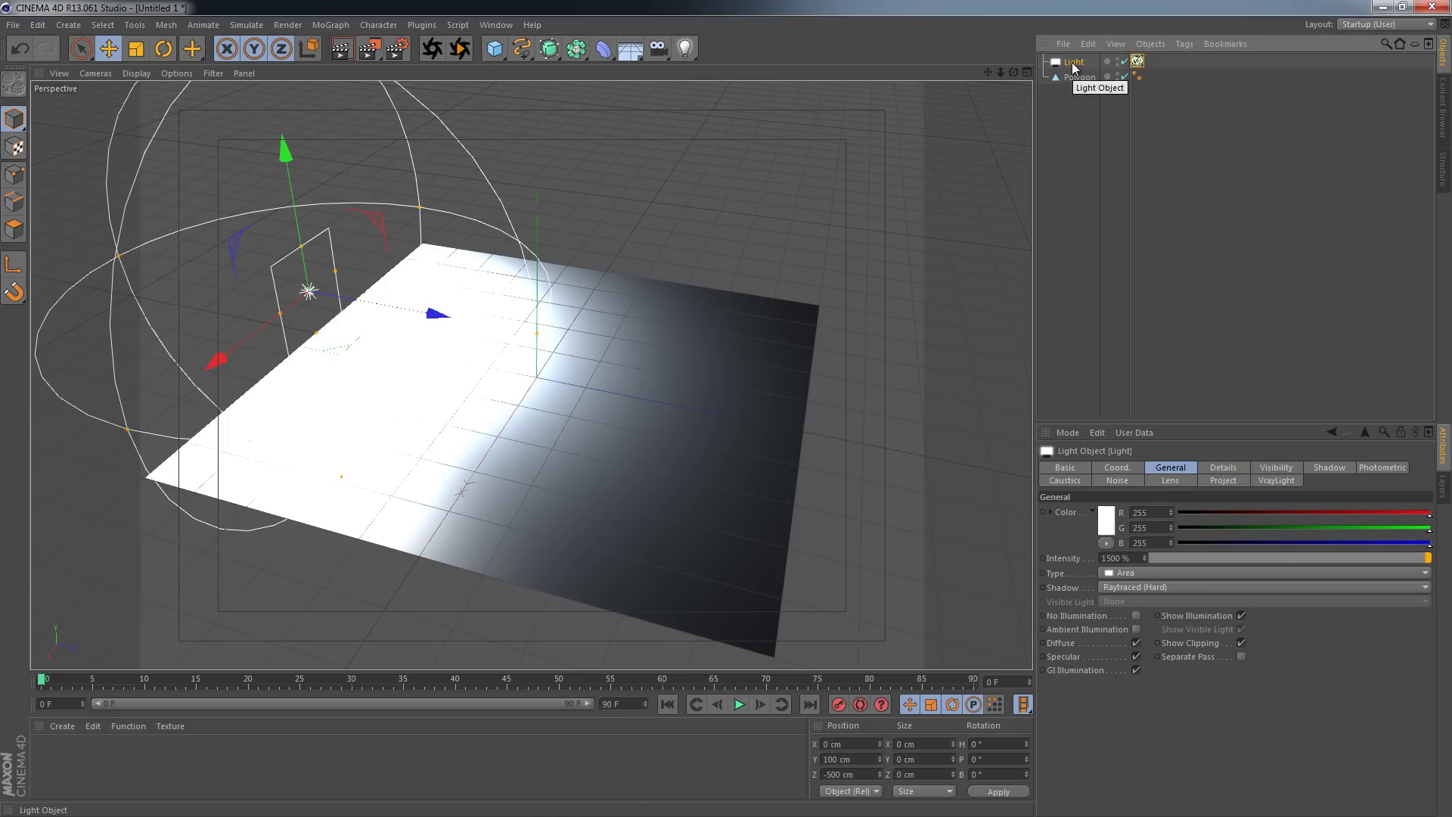
{"action": "left_click", "coordinate": [1381, 467]}
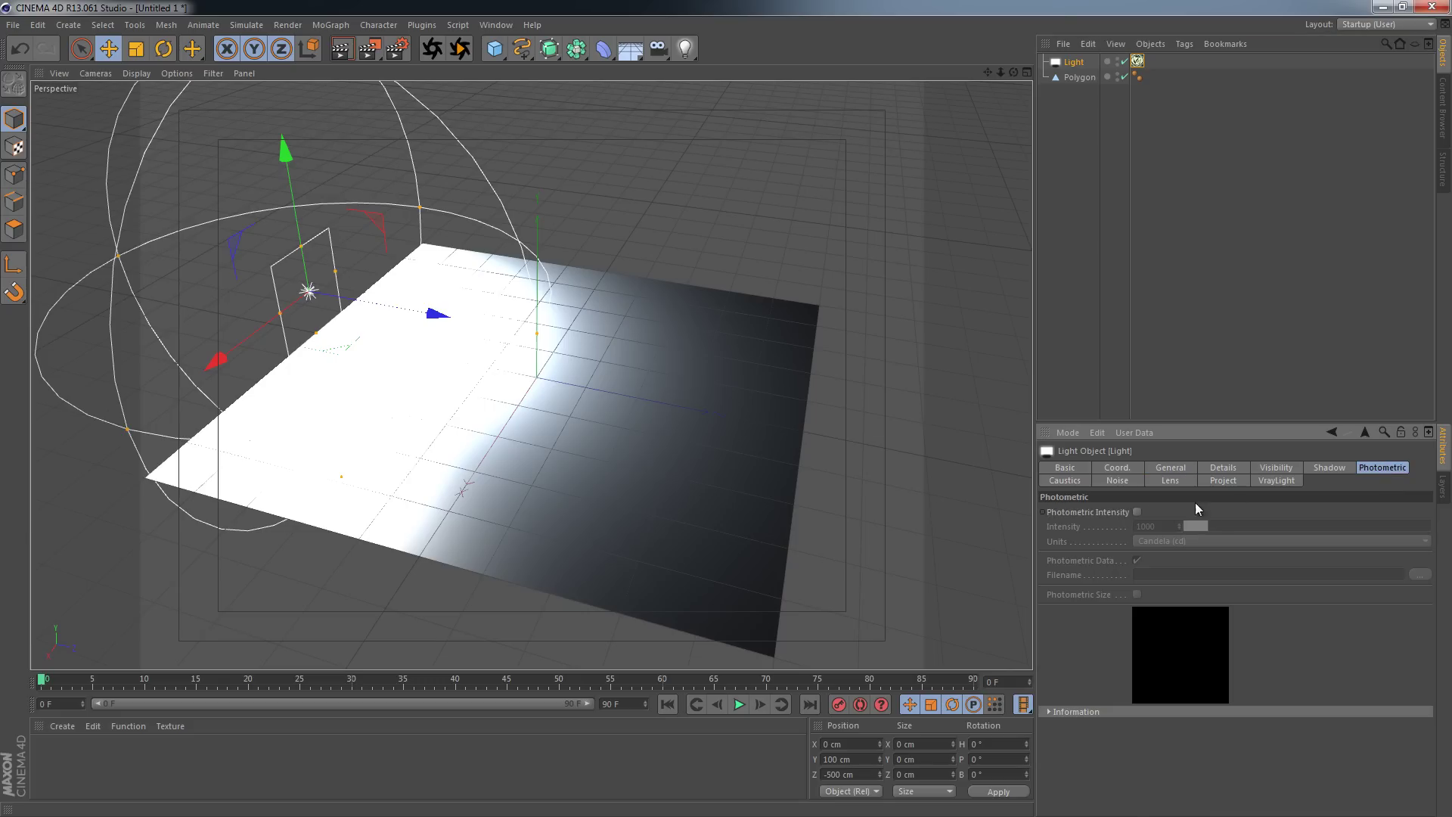
{"action": "left_click", "coordinate": [1136, 512]}
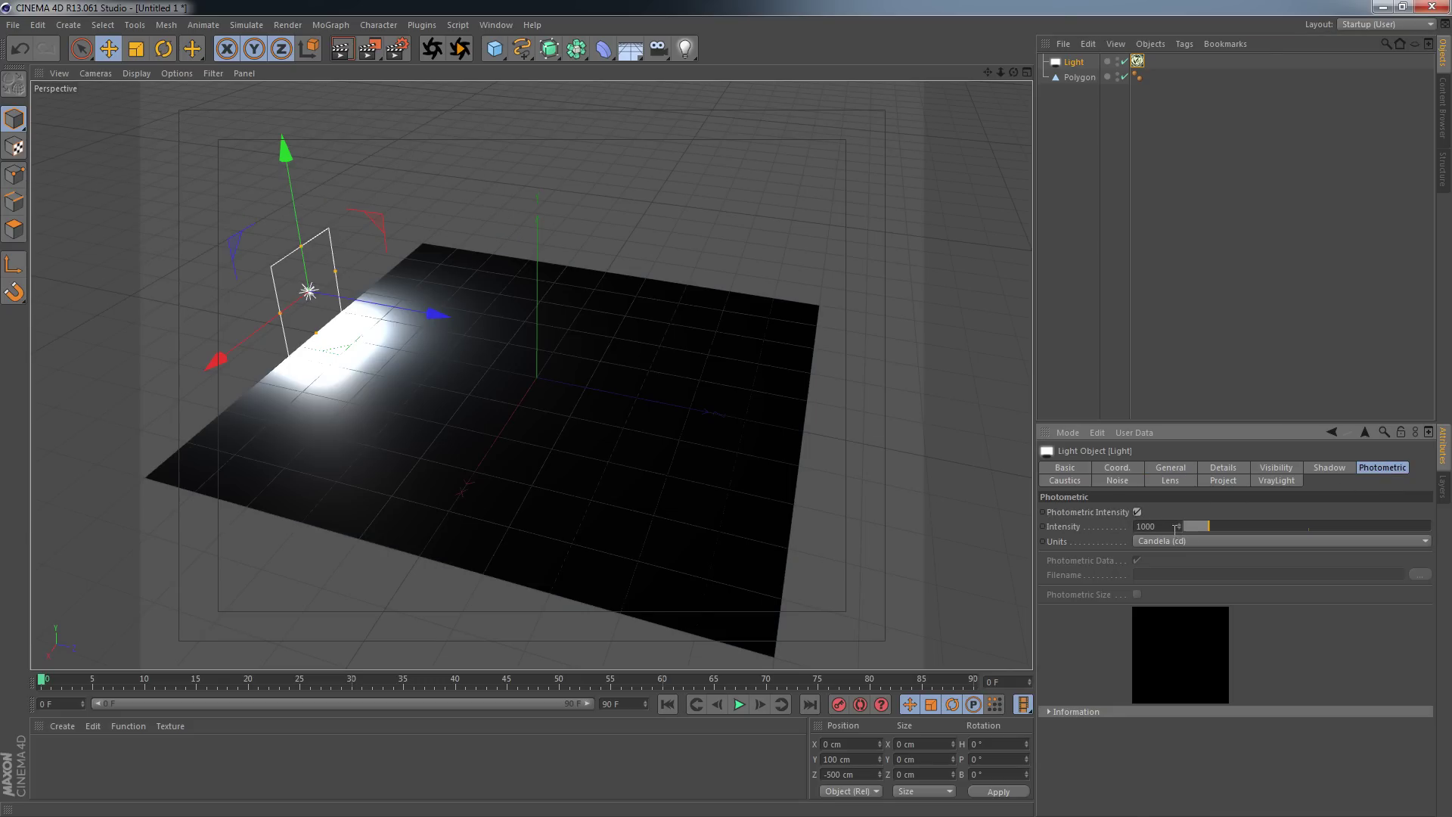
{"action": "double_click", "coordinate": [1144, 527]}
{"action": "type", "text": "00"}
{"action": "key", "text": "Return"}
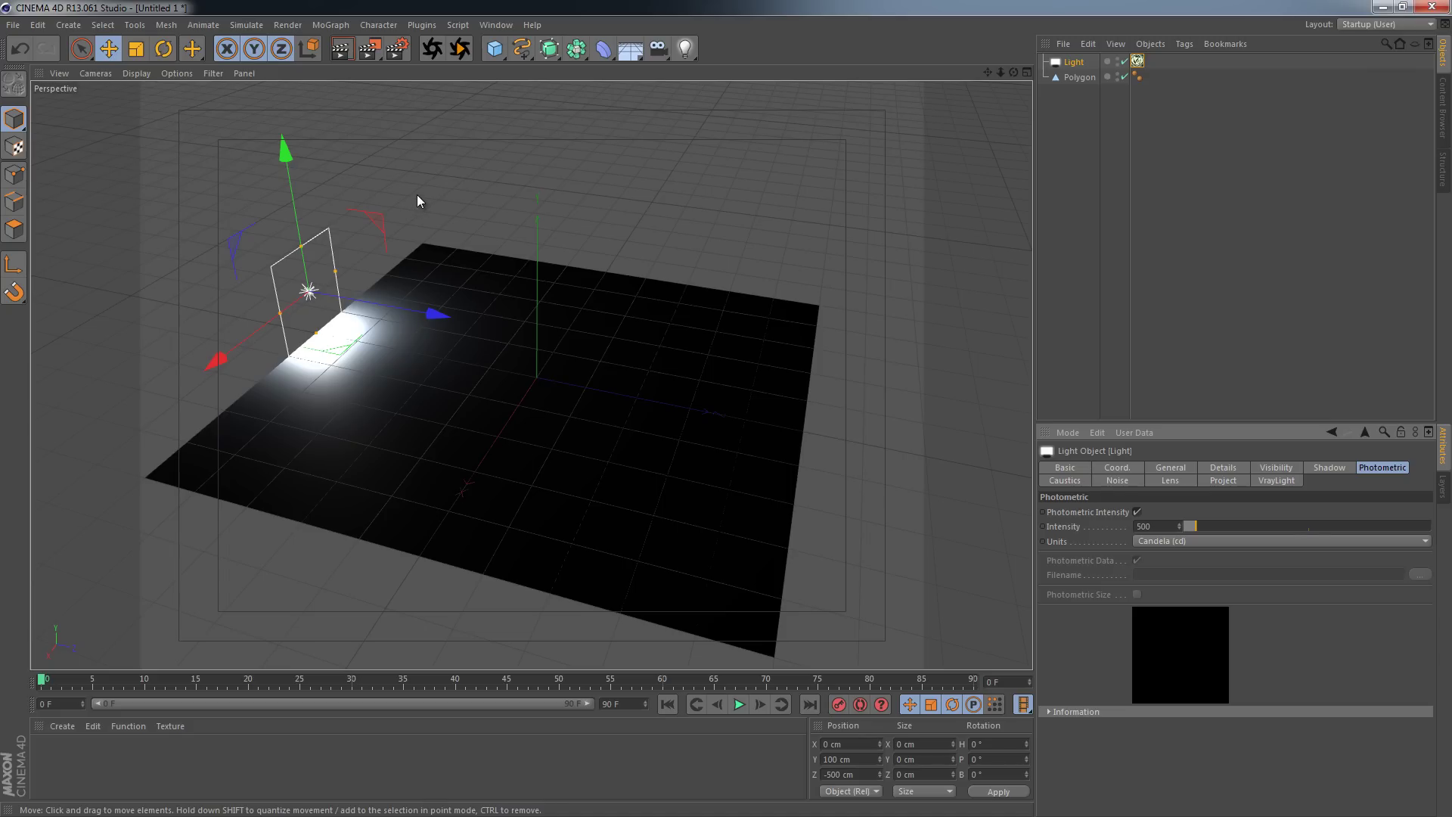
Step: Set the V-Ray color mapping gamma to 1 with Linear Workflow disabled, and render the perspective view
{"action": "left_click", "coordinate": [397, 53]}
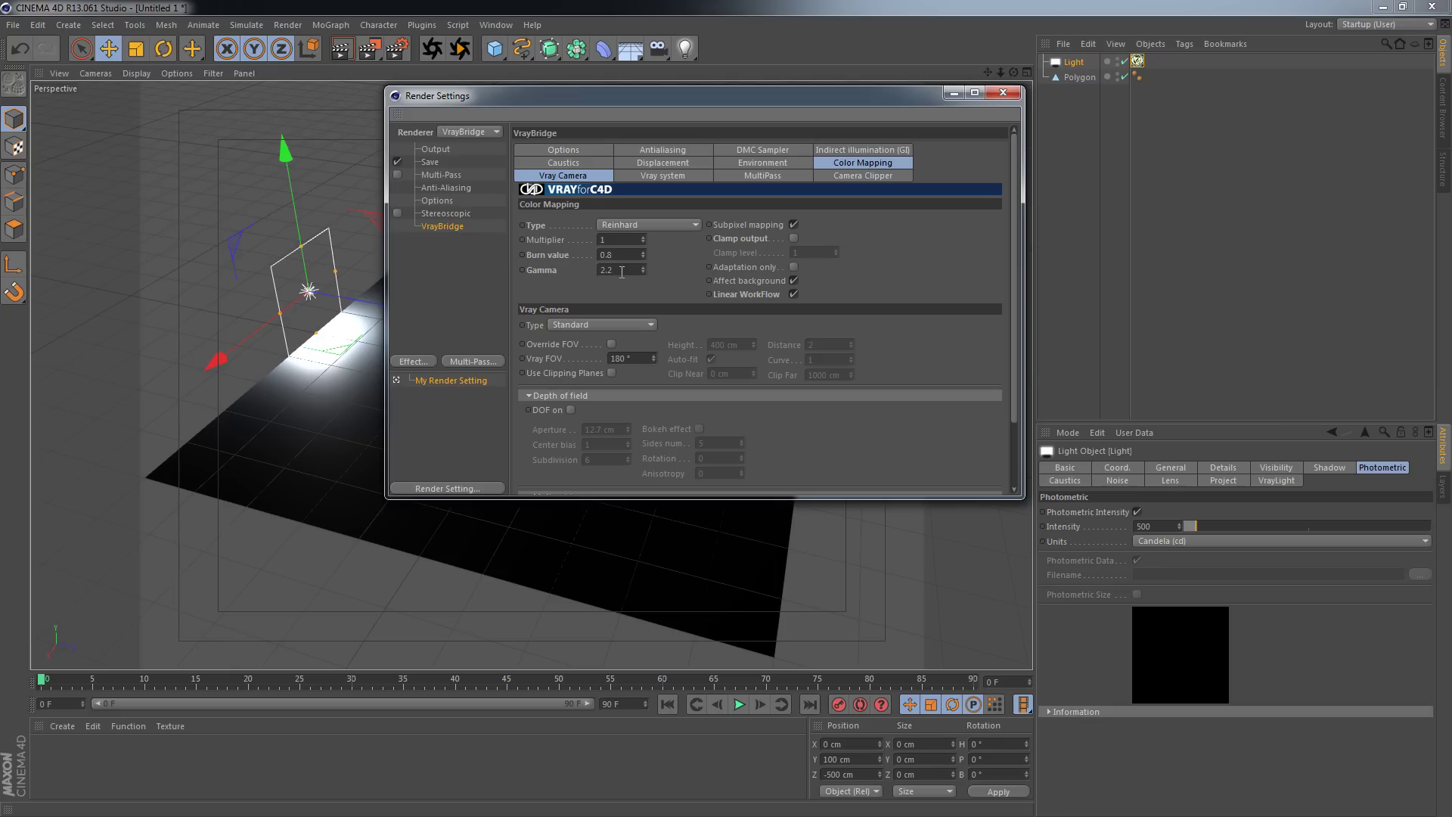
{"action": "double_click", "coordinate": [628, 271]}
{"action": "type", "text": "1"}
{"action": "left_click", "coordinate": [1004, 94]}
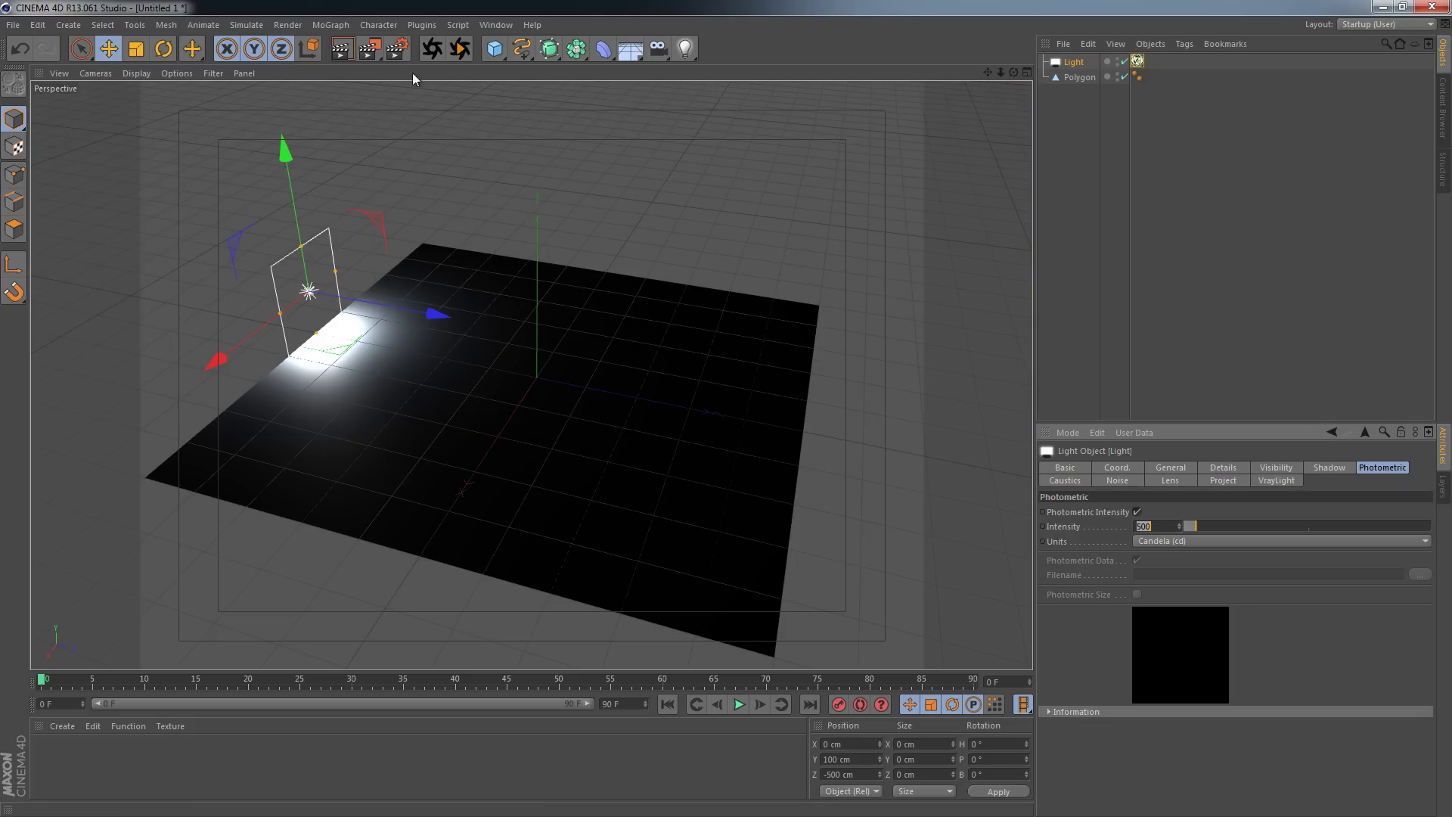
{"action": "left_click", "coordinate": [342, 51]}
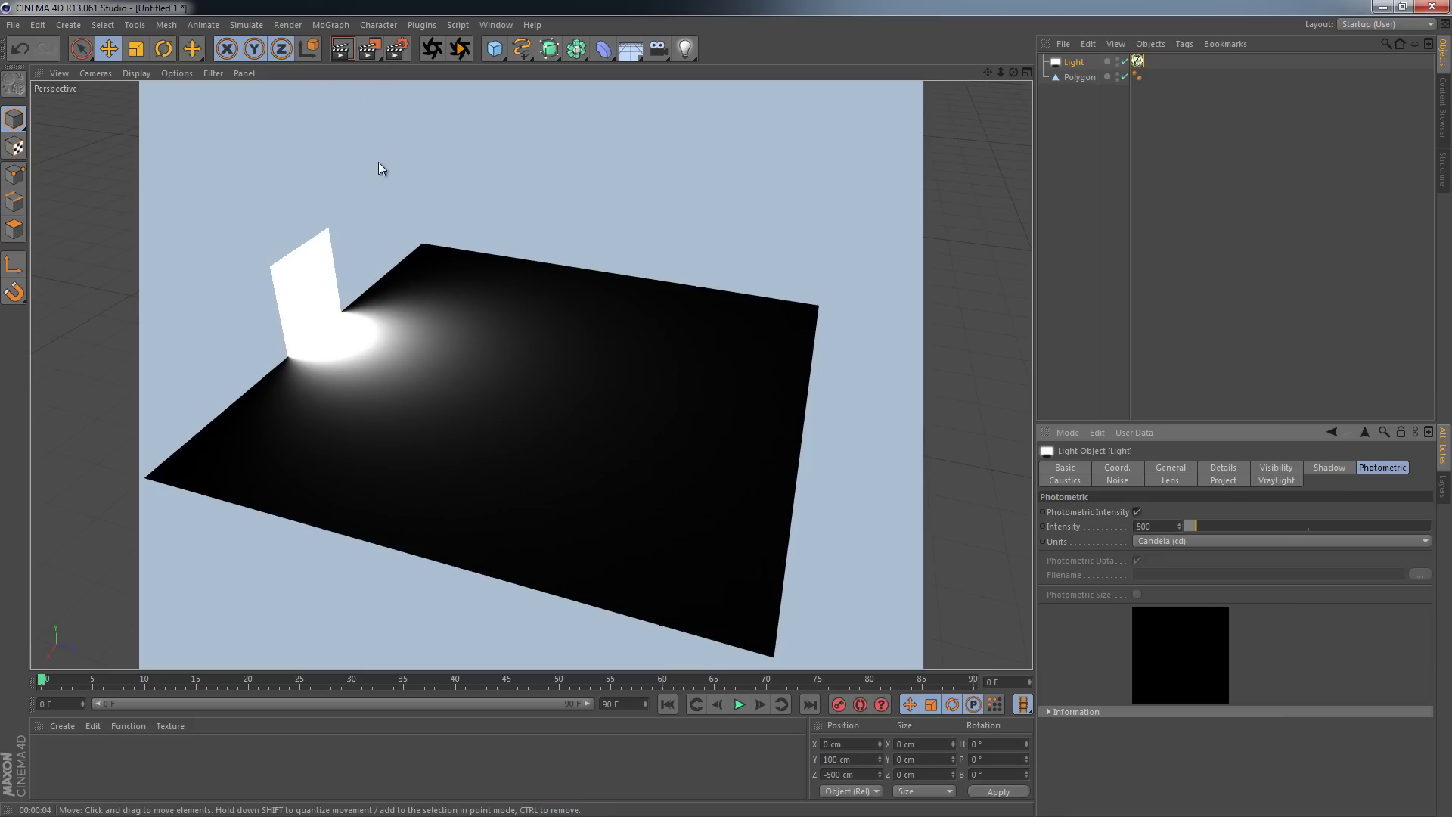
Step: Change the V-Ray background environment color to black and render the perspective view again
{"action": "left_click", "coordinate": [396, 50]}
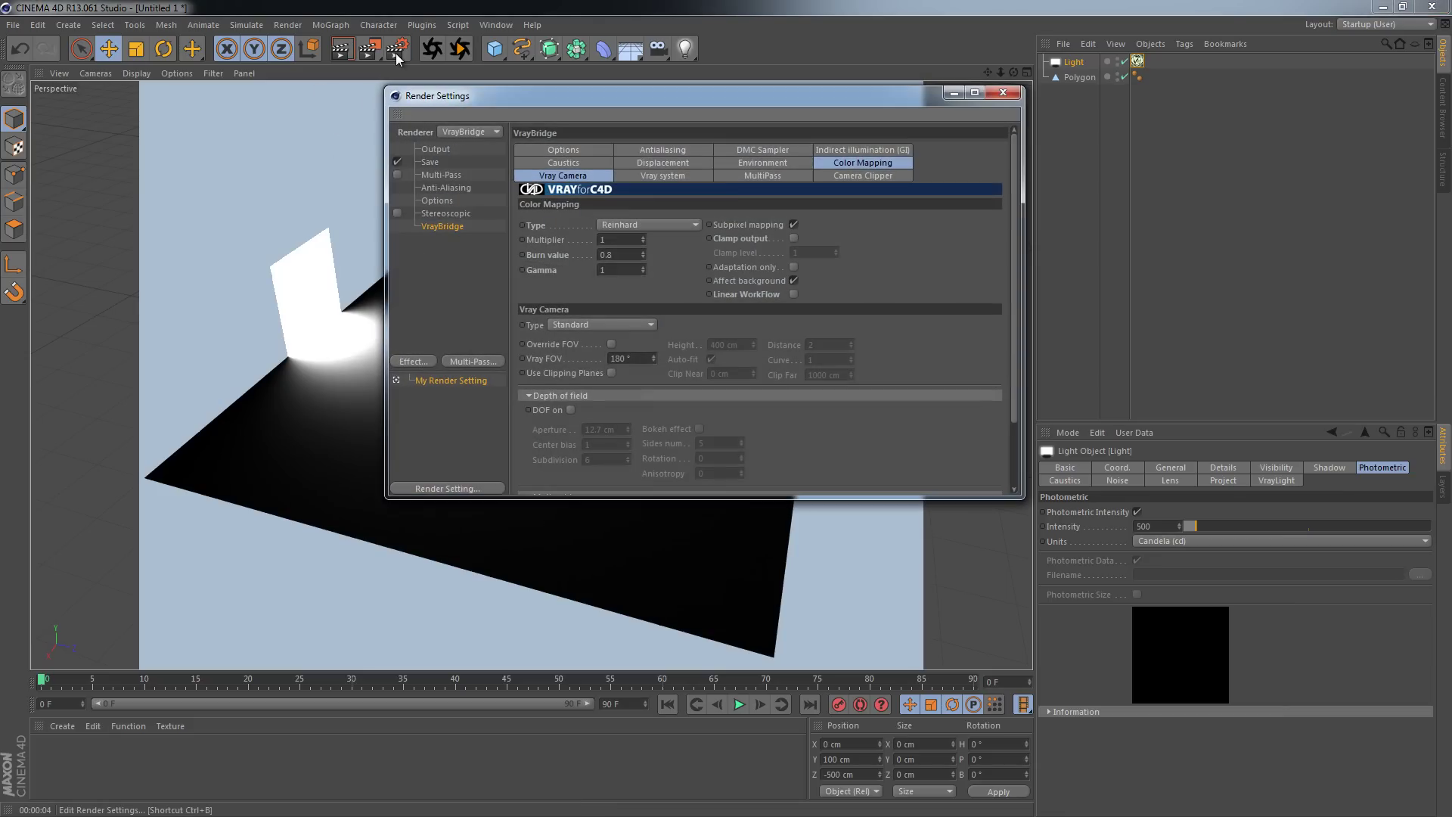
{"action": "left_click", "coordinate": [850, 149]}
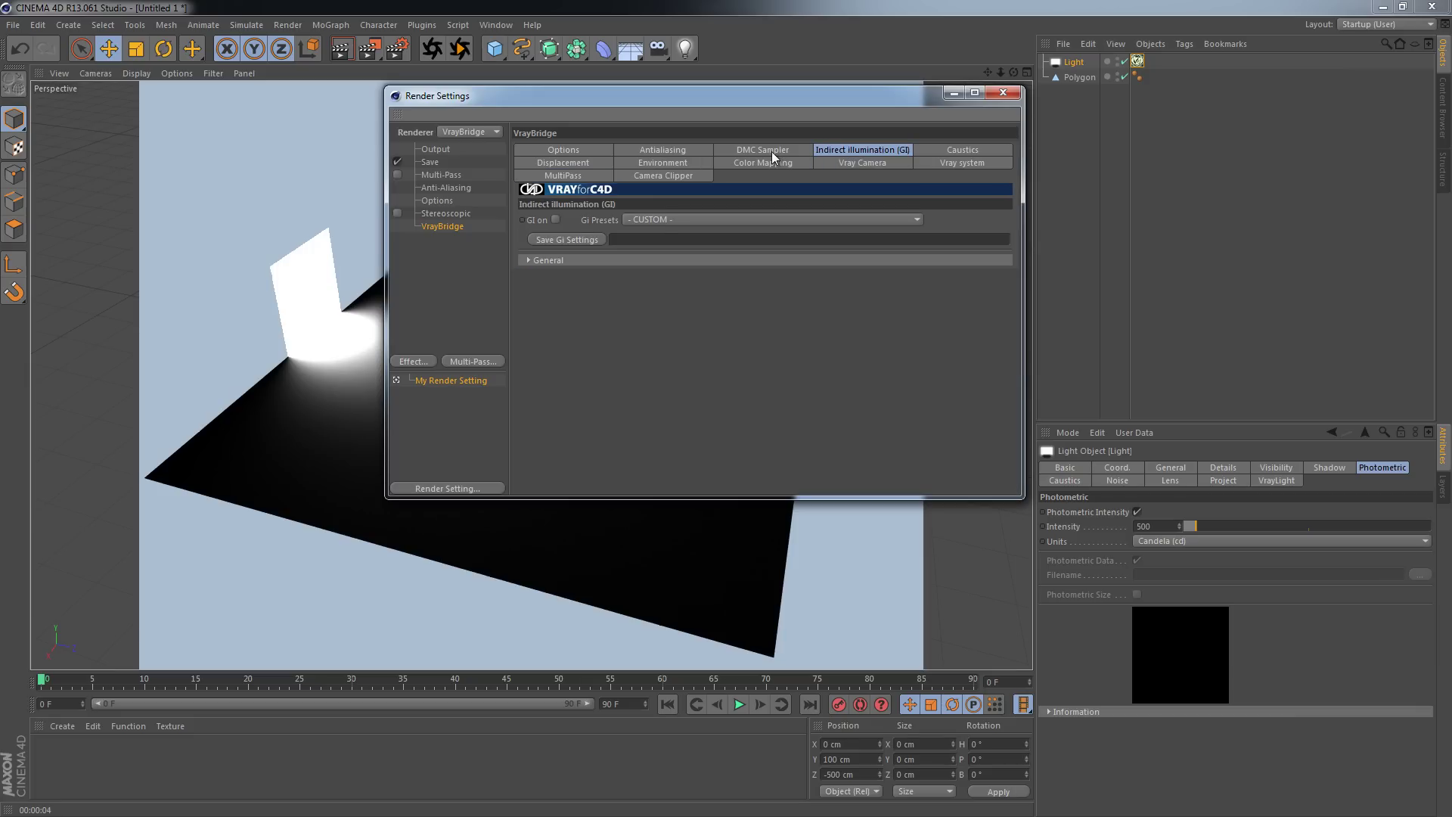
{"action": "left_click", "coordinate": [656, 163]}
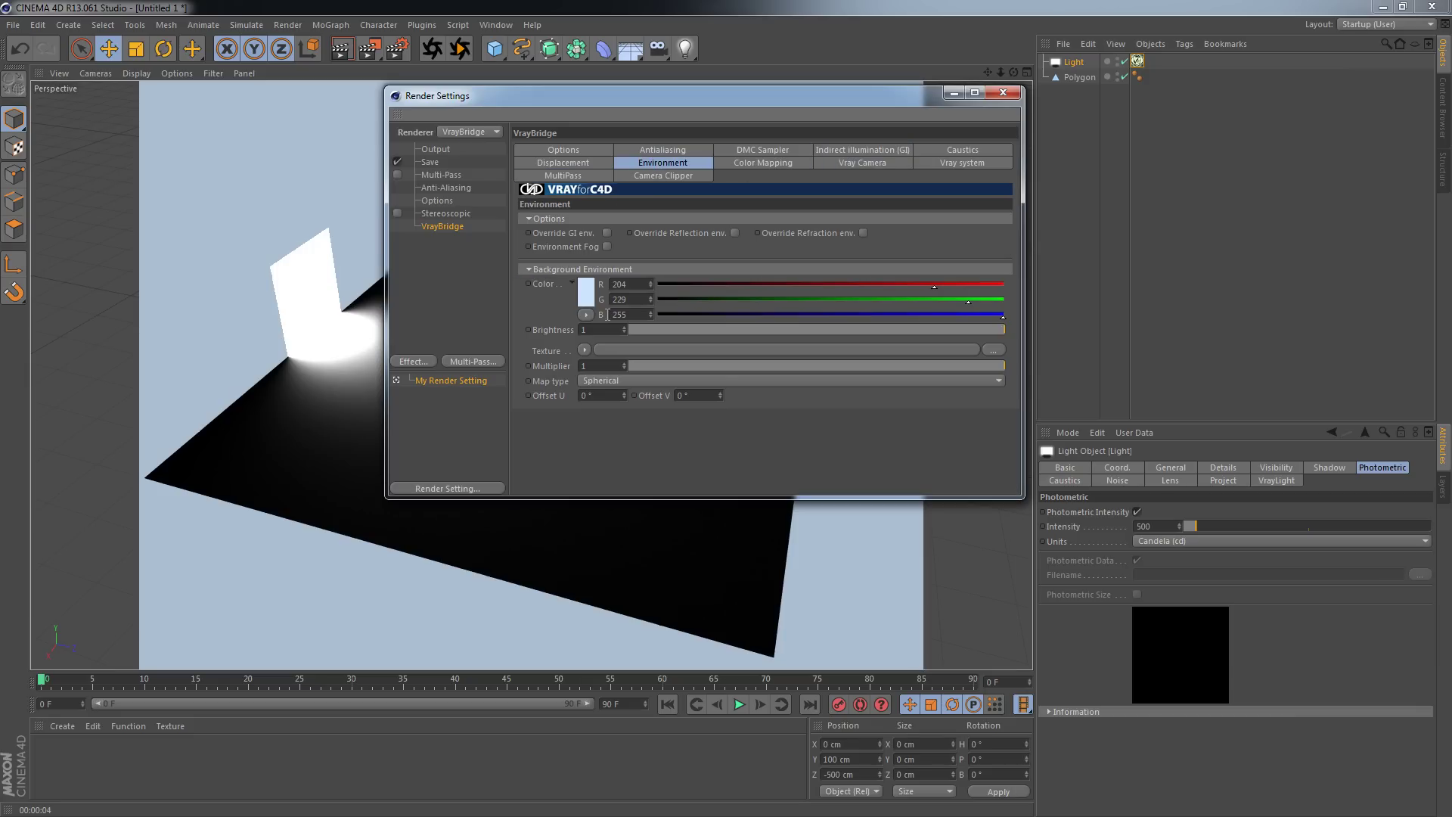
{"action": "left_click", "coordinate": [585, 291]}
{"action": "left_click_drag", "start_coordinate": [561, 270], "coordinate": [481, 362]}
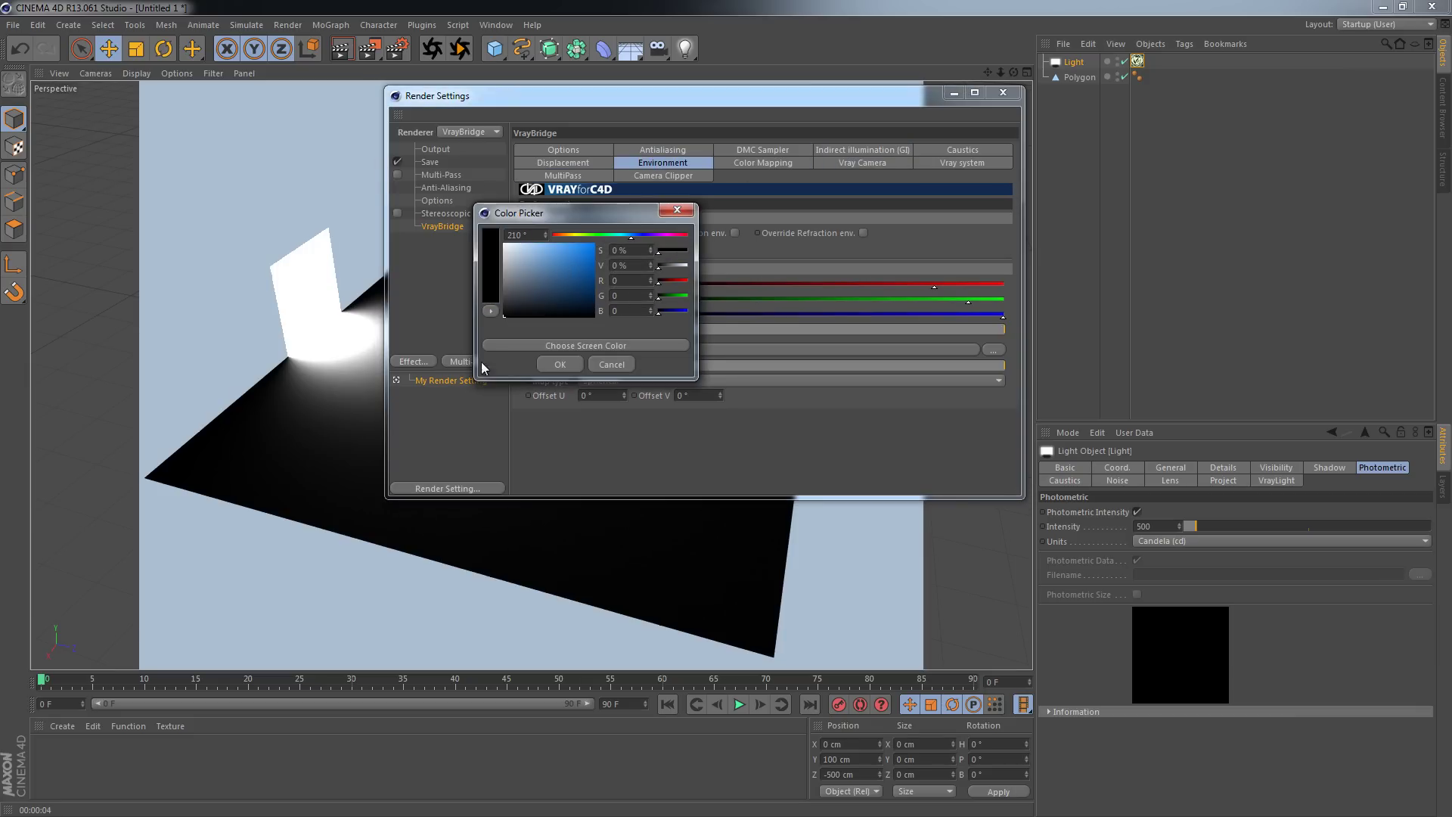
{"action": "left_click", "coordinate": [560, 363]}
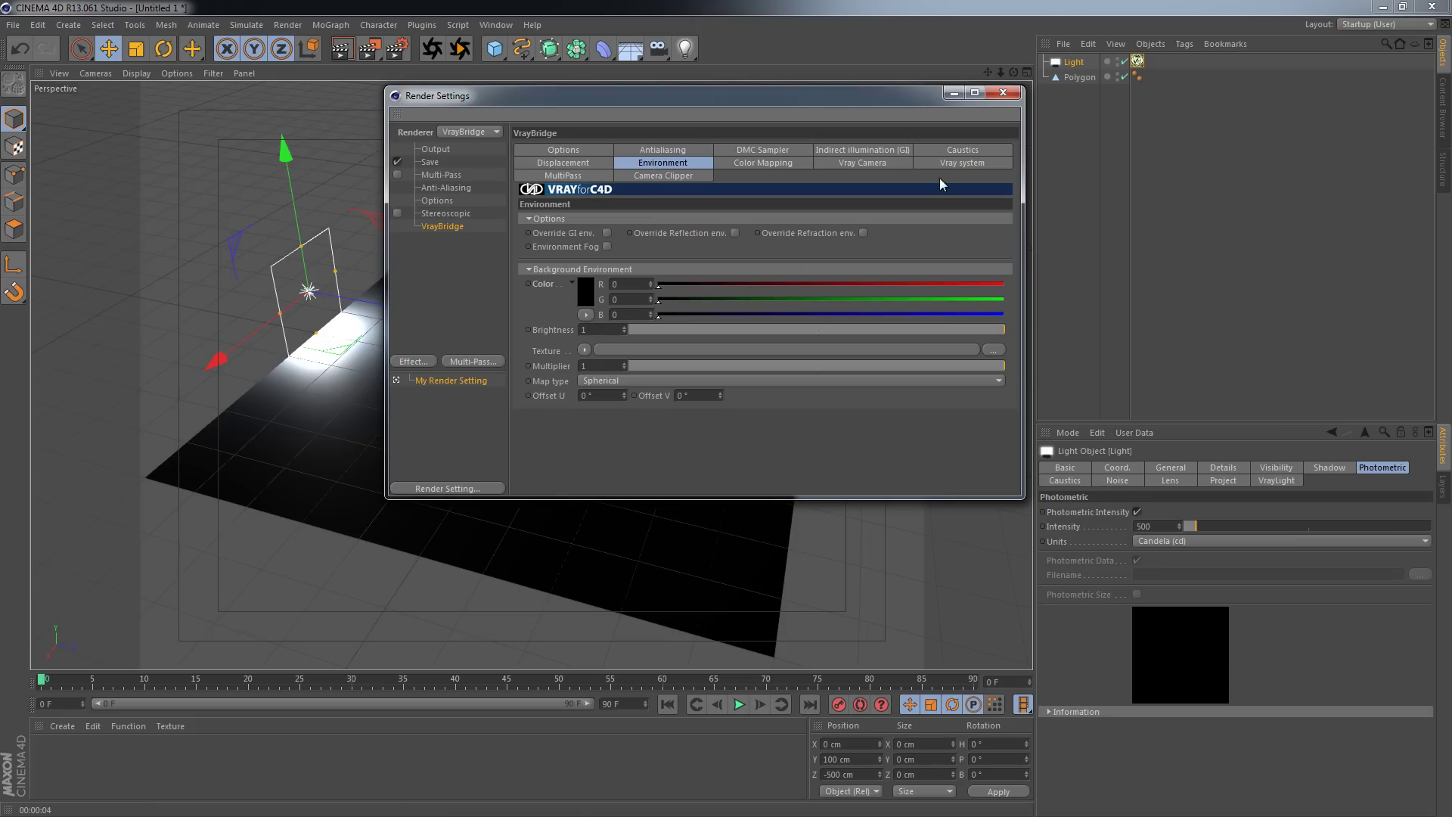
{"action": "left_click", "coordinate": [1002, 92]}
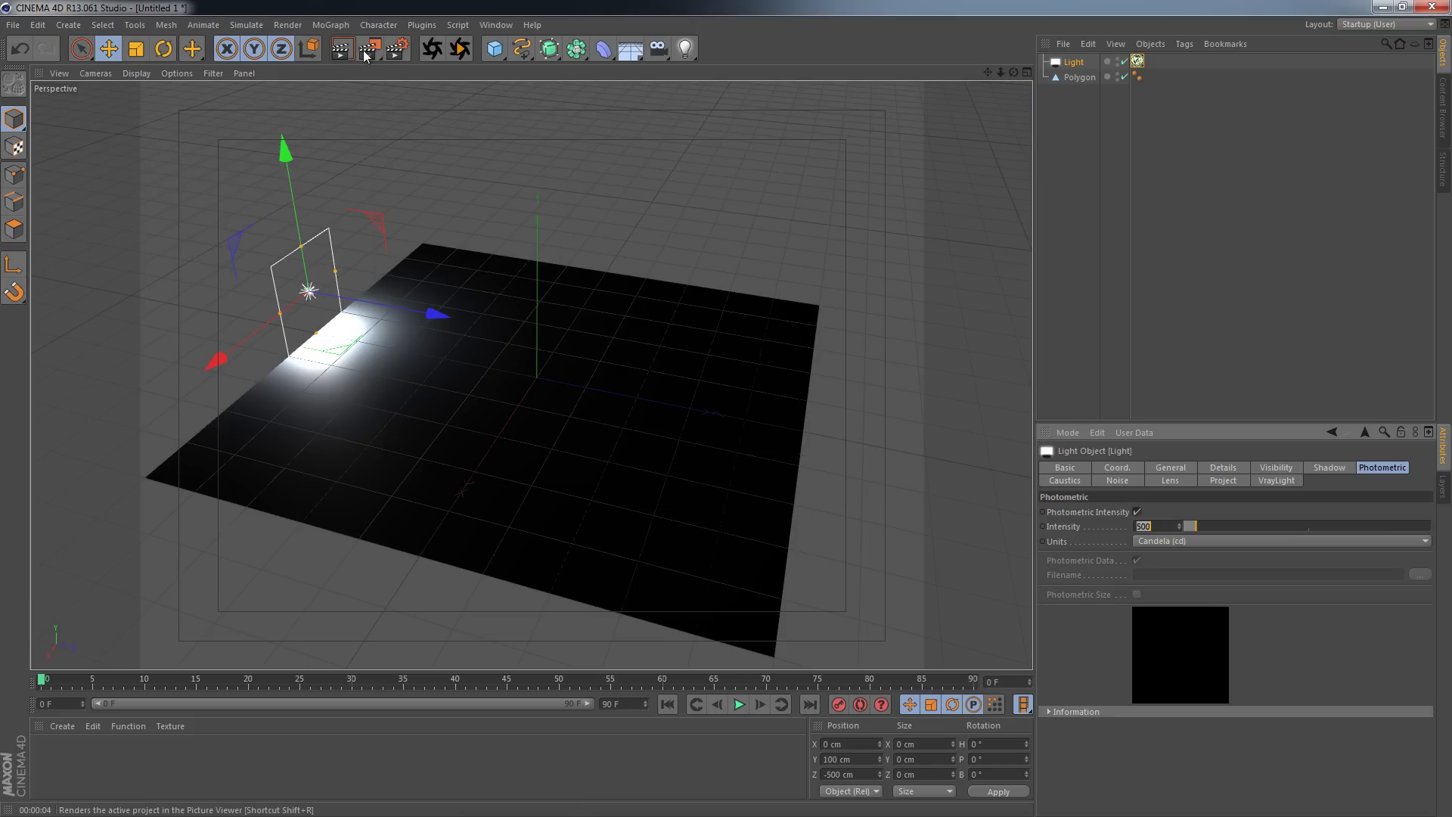
{"action": "key", "text": "ctrl+r"}
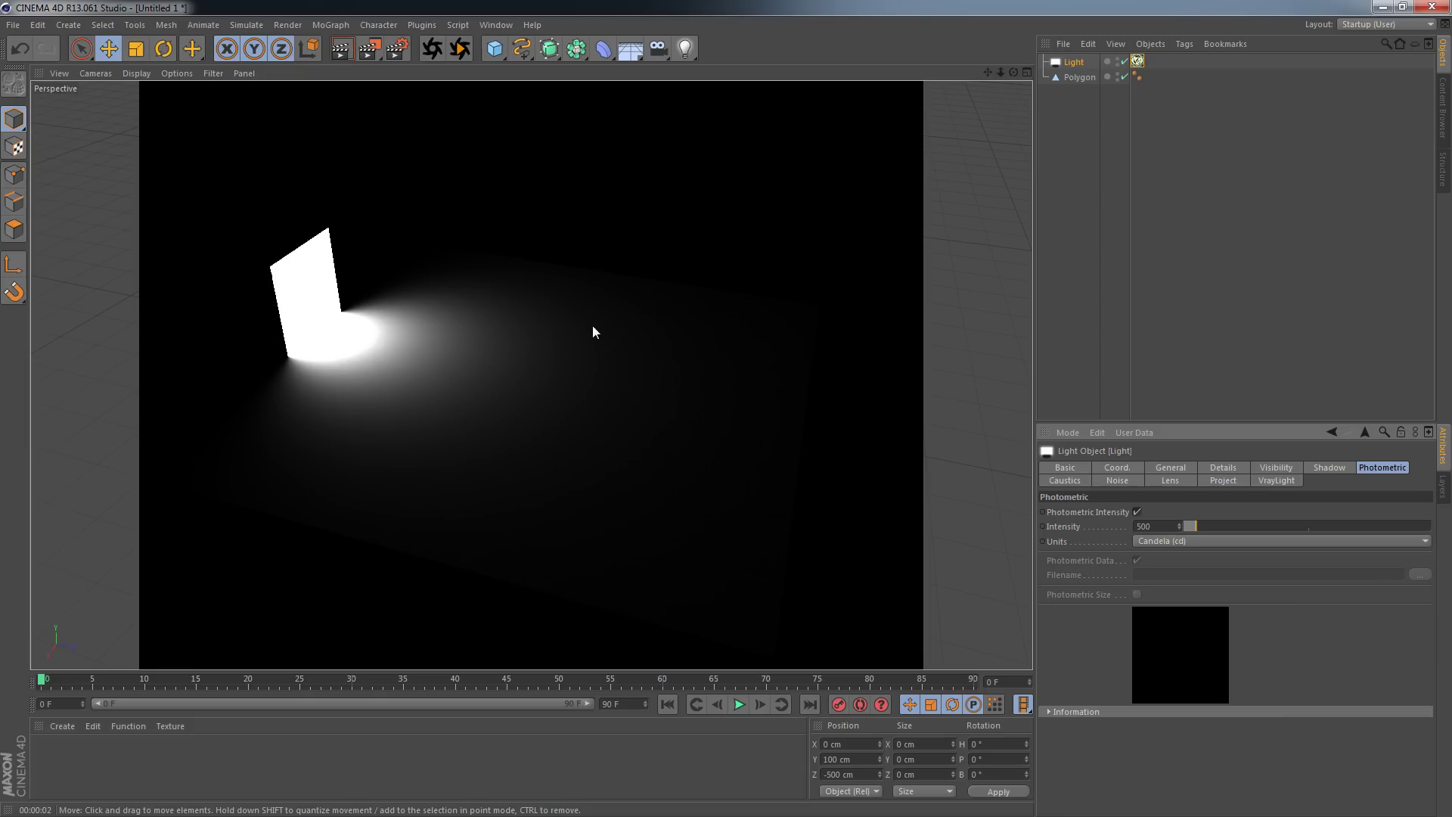
Step: Set the V-Ray color mapping gamma to 2.2 with Linear Workflow enabled, and render the perspective view
{"action": "left_click", "coordinate": [396, 51]}
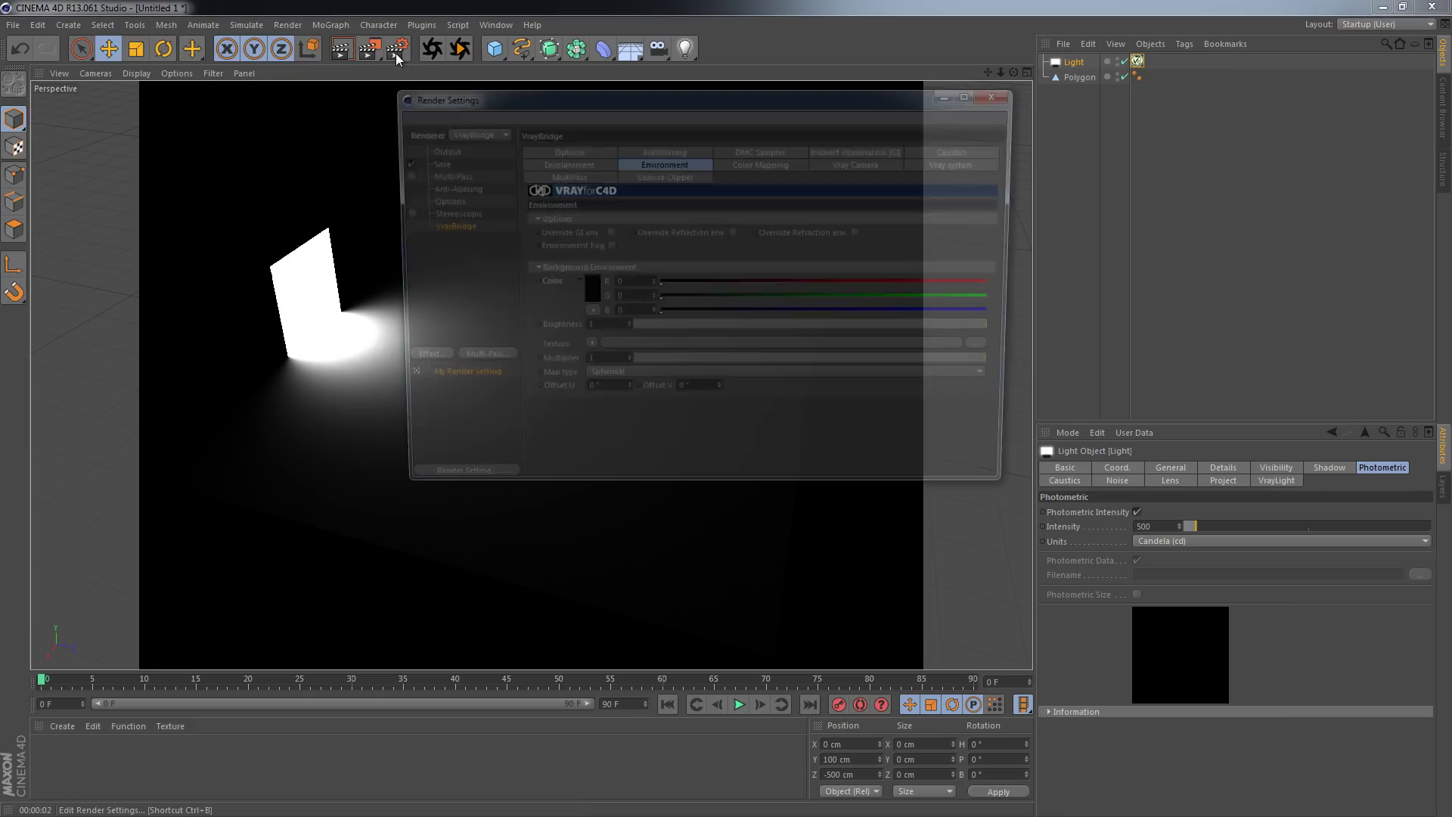
{"action": "left_click", "coordinate": [751, 161]}
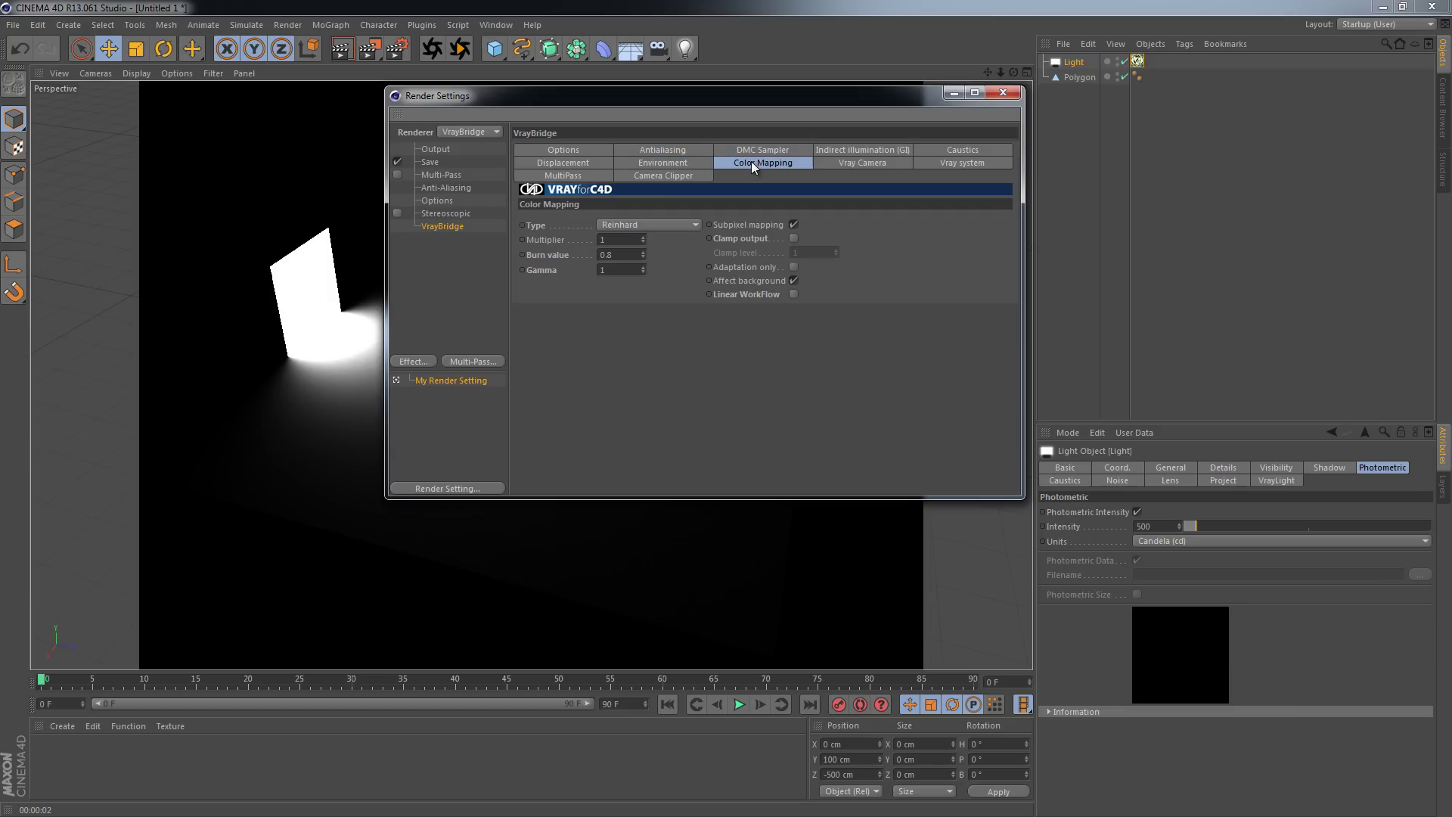
{"action": "left_click", "coordinate": [619, 273]}
{"action": "type", "text": "2,2"}
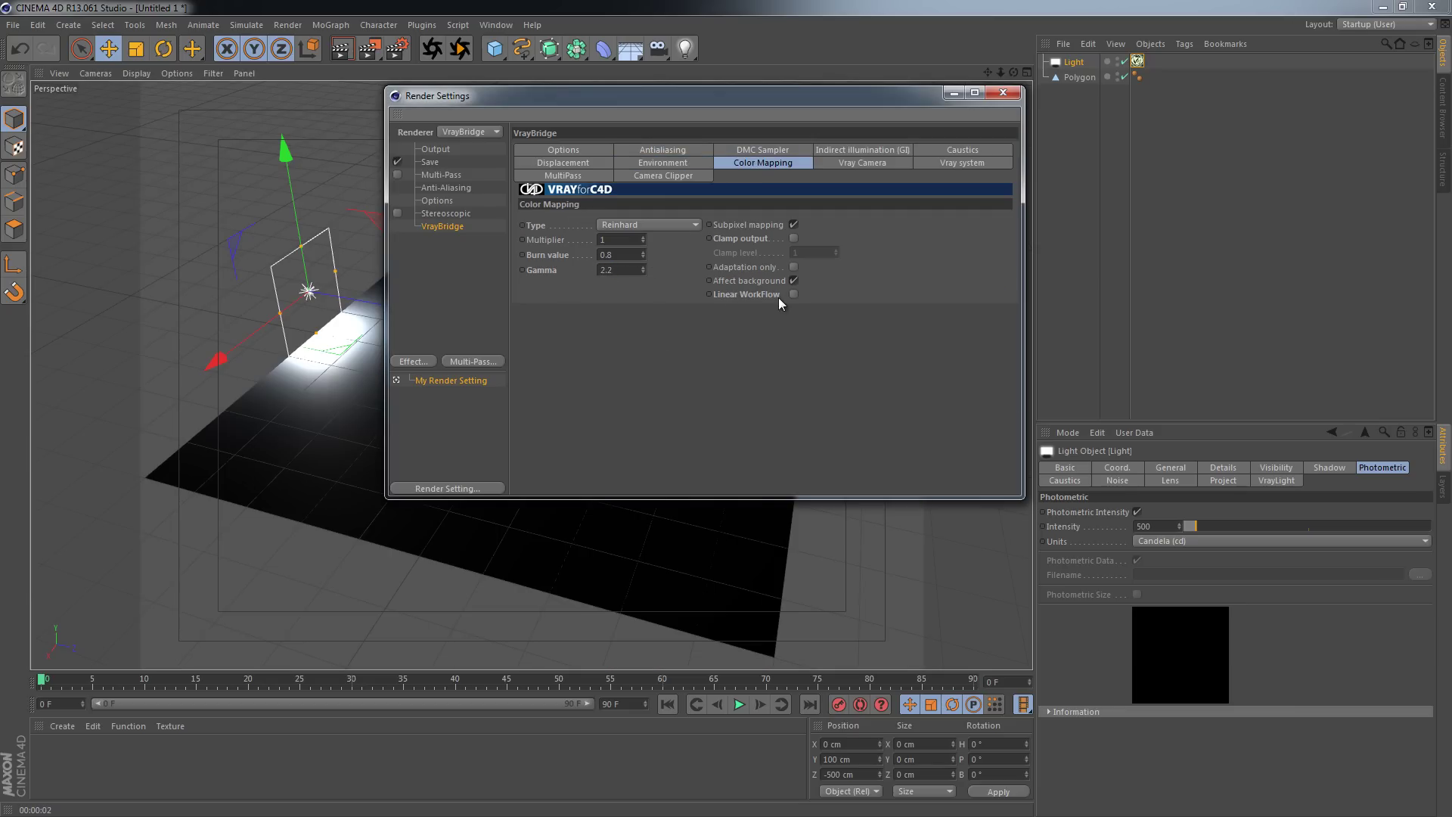
{"action": "left_click", "coordinate": [1001, 95]}
{"action": "left_click", "coordinate": [341, 50]}
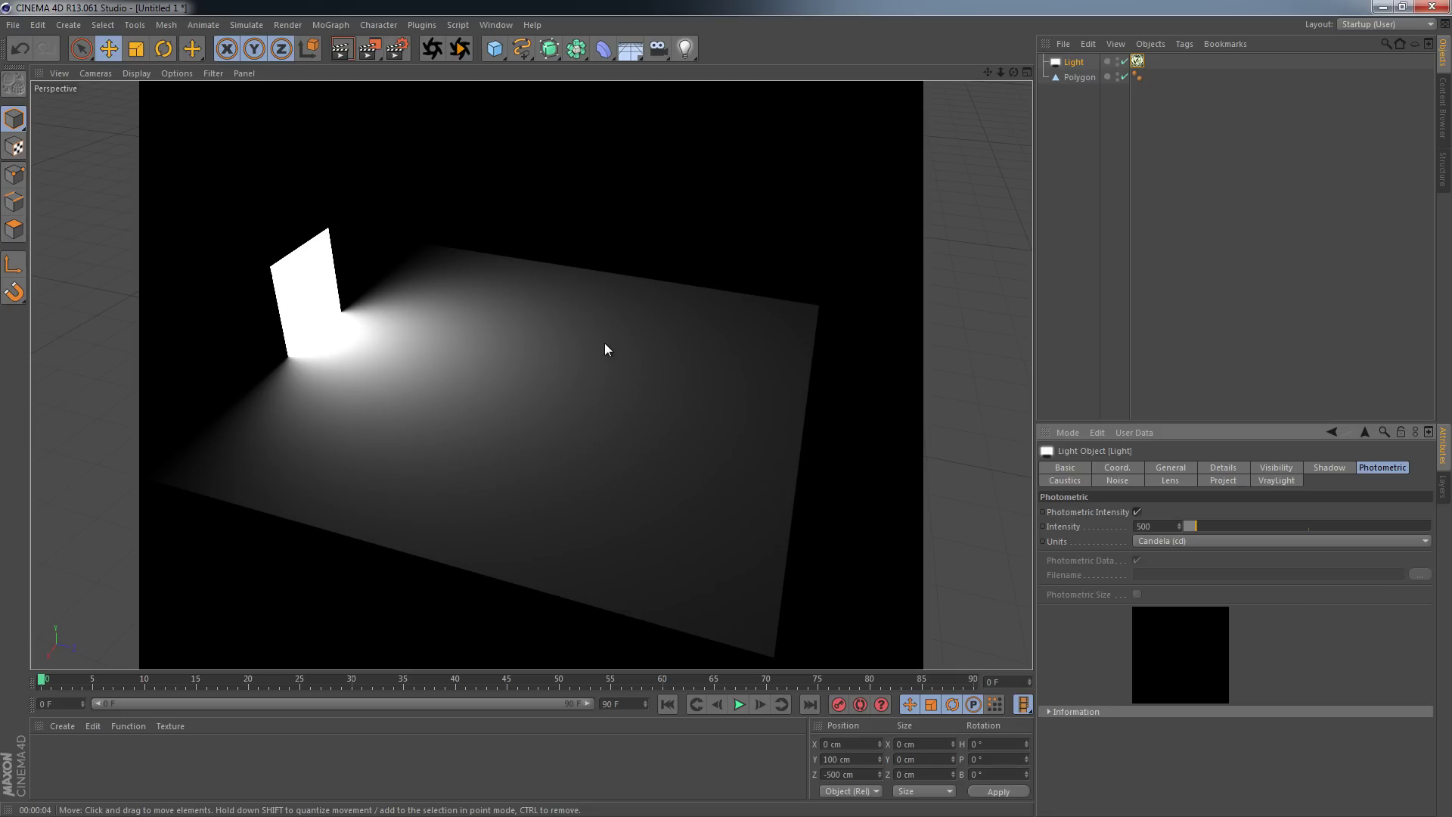
Step: Deselect all objects and set the render output size to 1280 x 720 pixels
{"action": "key", "text": "ctrl+shift+a"}
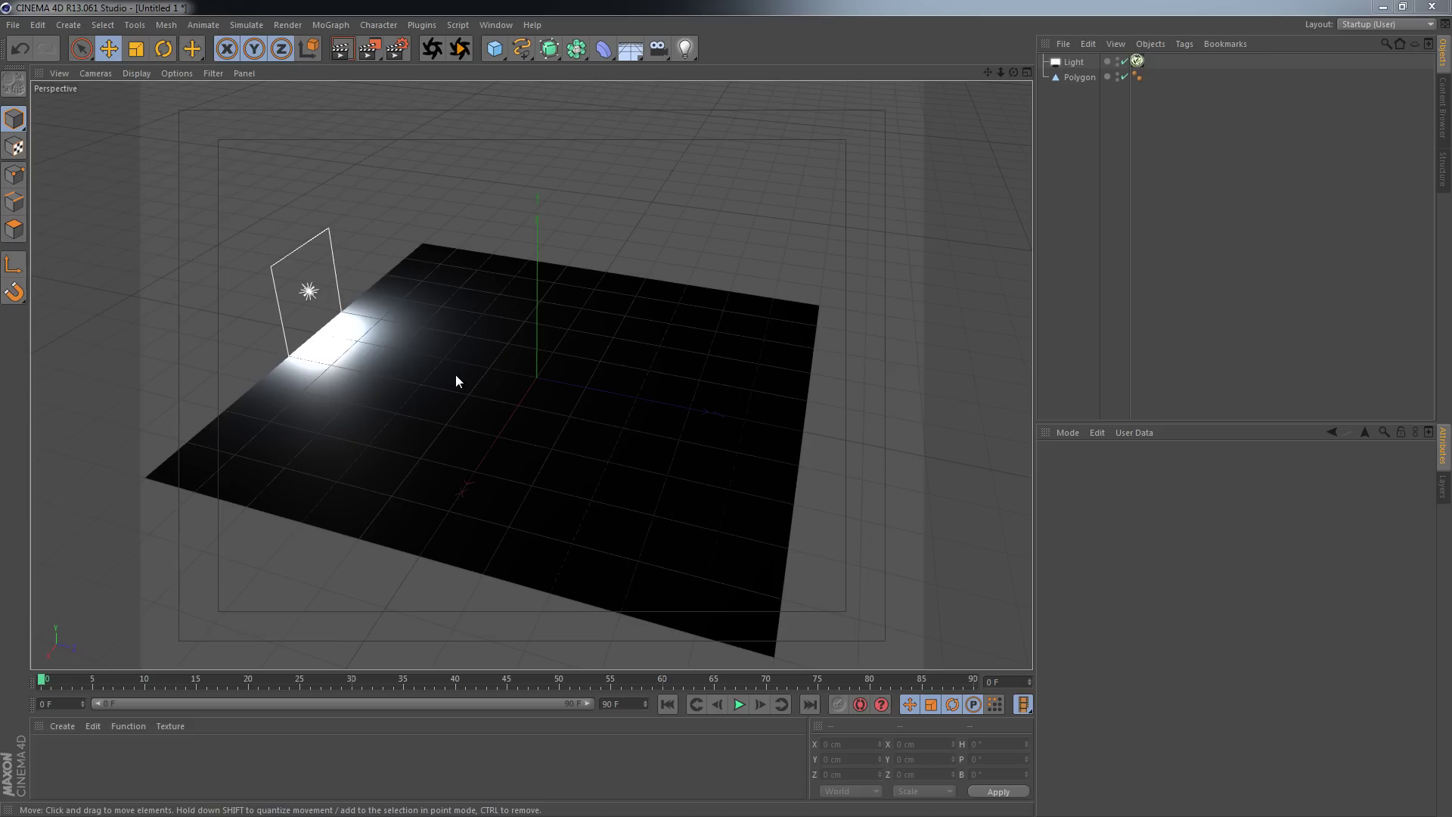
{"action": "left_click", "coordinate": [397, 51]}
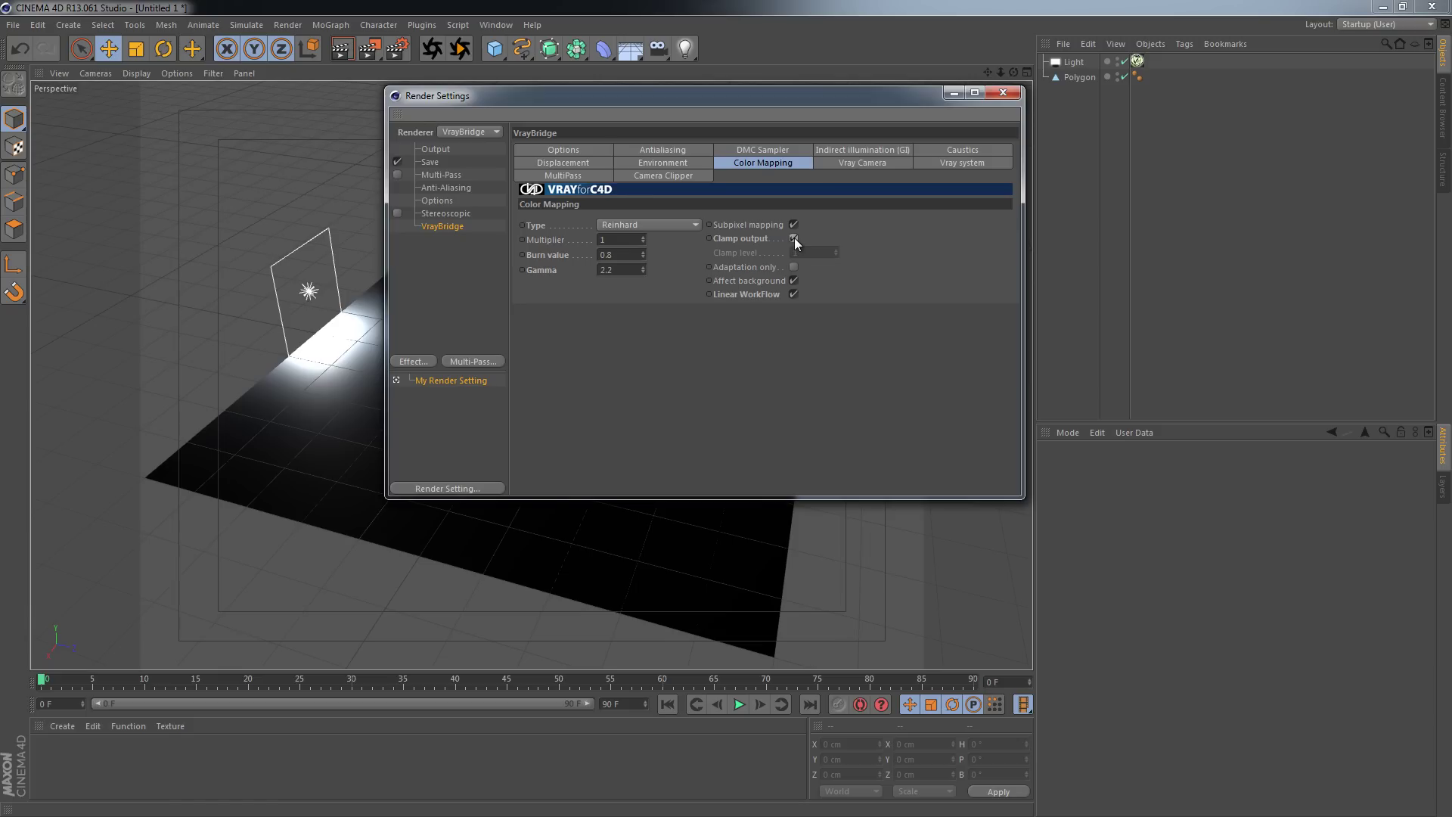
{"action": "left_click", "coordinate": [436, 149]}
{"action": "left_click", "coordinate": [609, 163]}
{"action": "type", "text": "1280"}
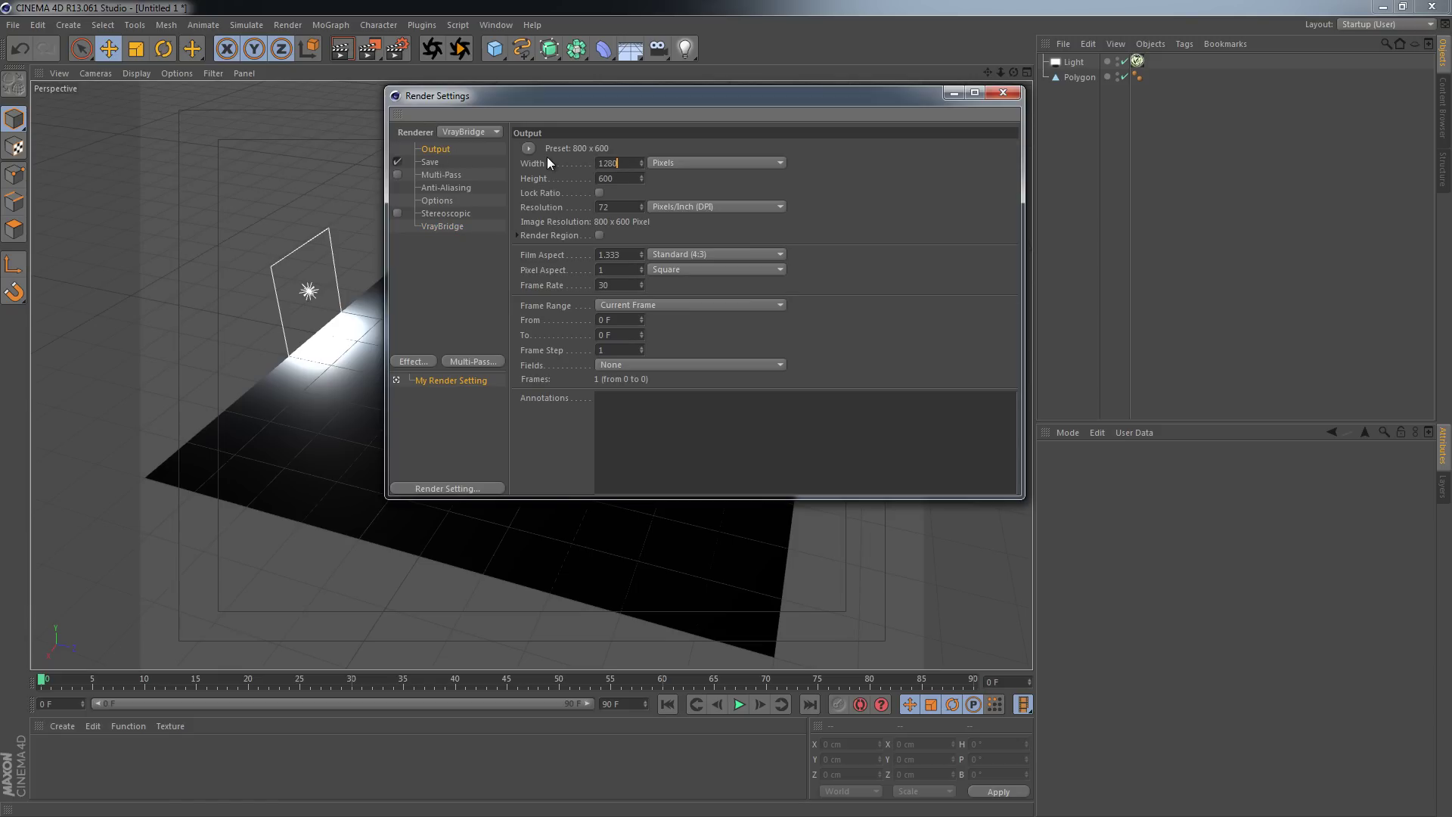
{"action": "key", "text": "Tab"}
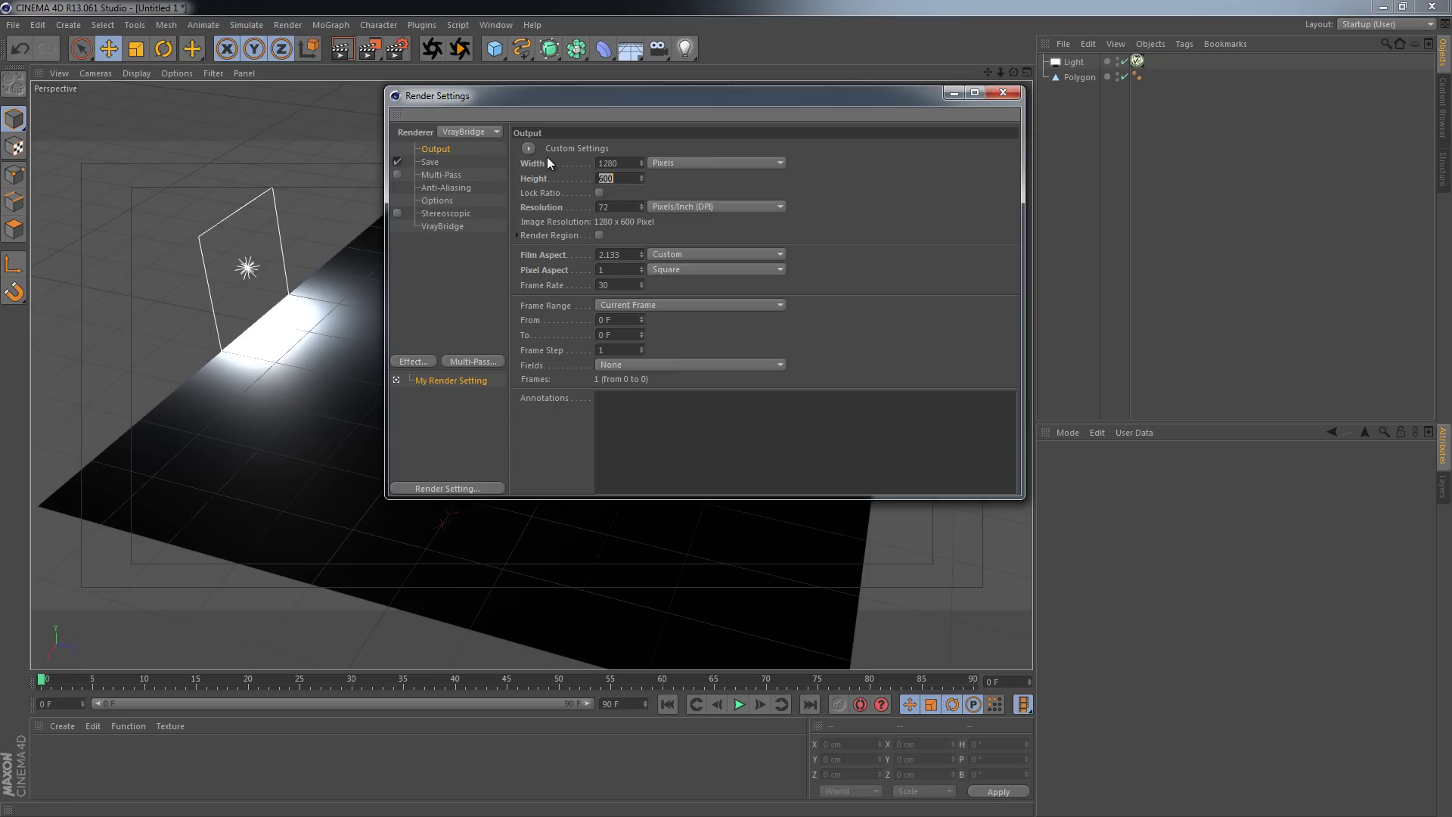
{"action": "type", "text": "720"}
{"action": "key", "text": "Return"}
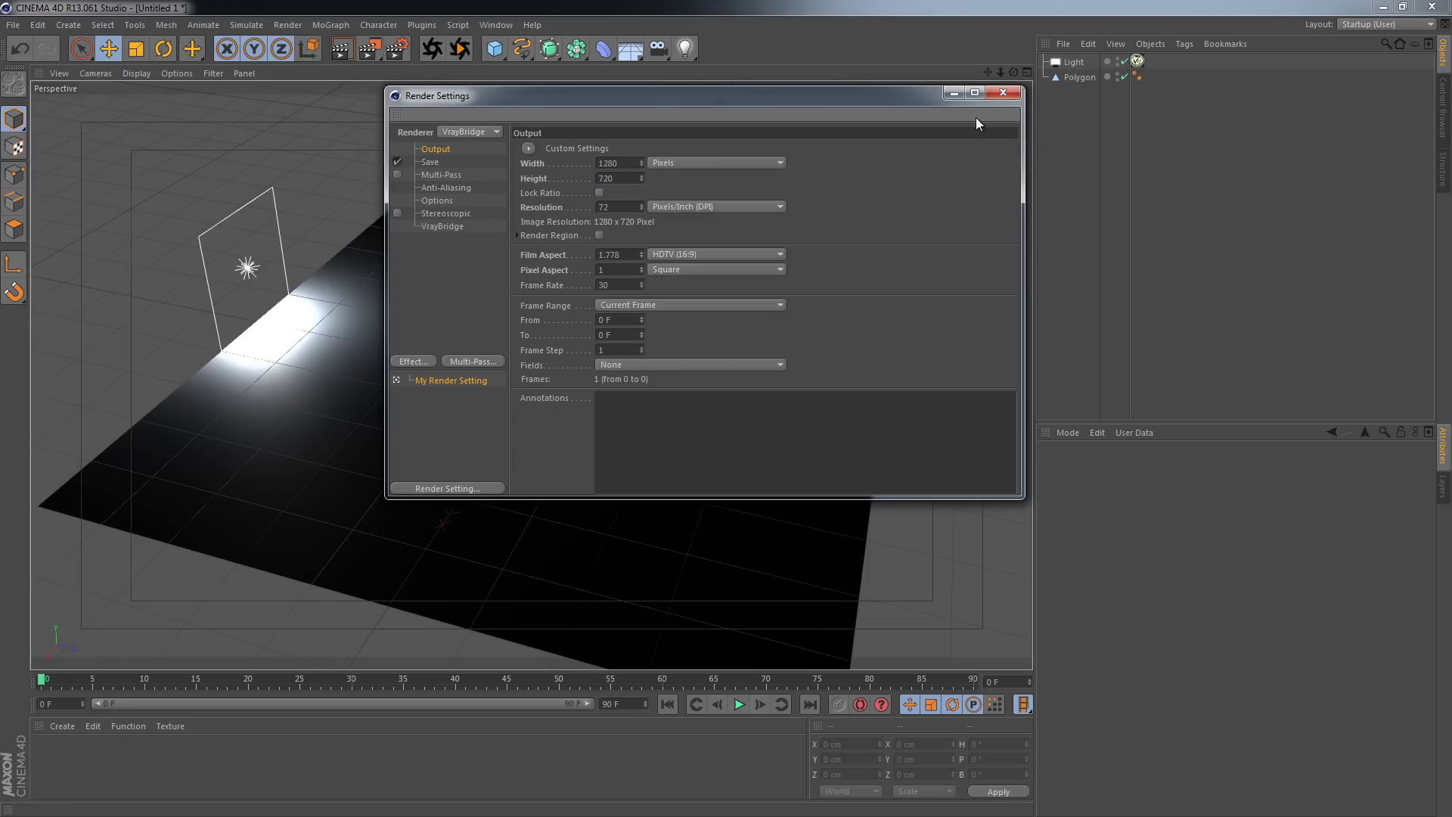
{"action": "left_click", "coordinate": [1003, 94]}
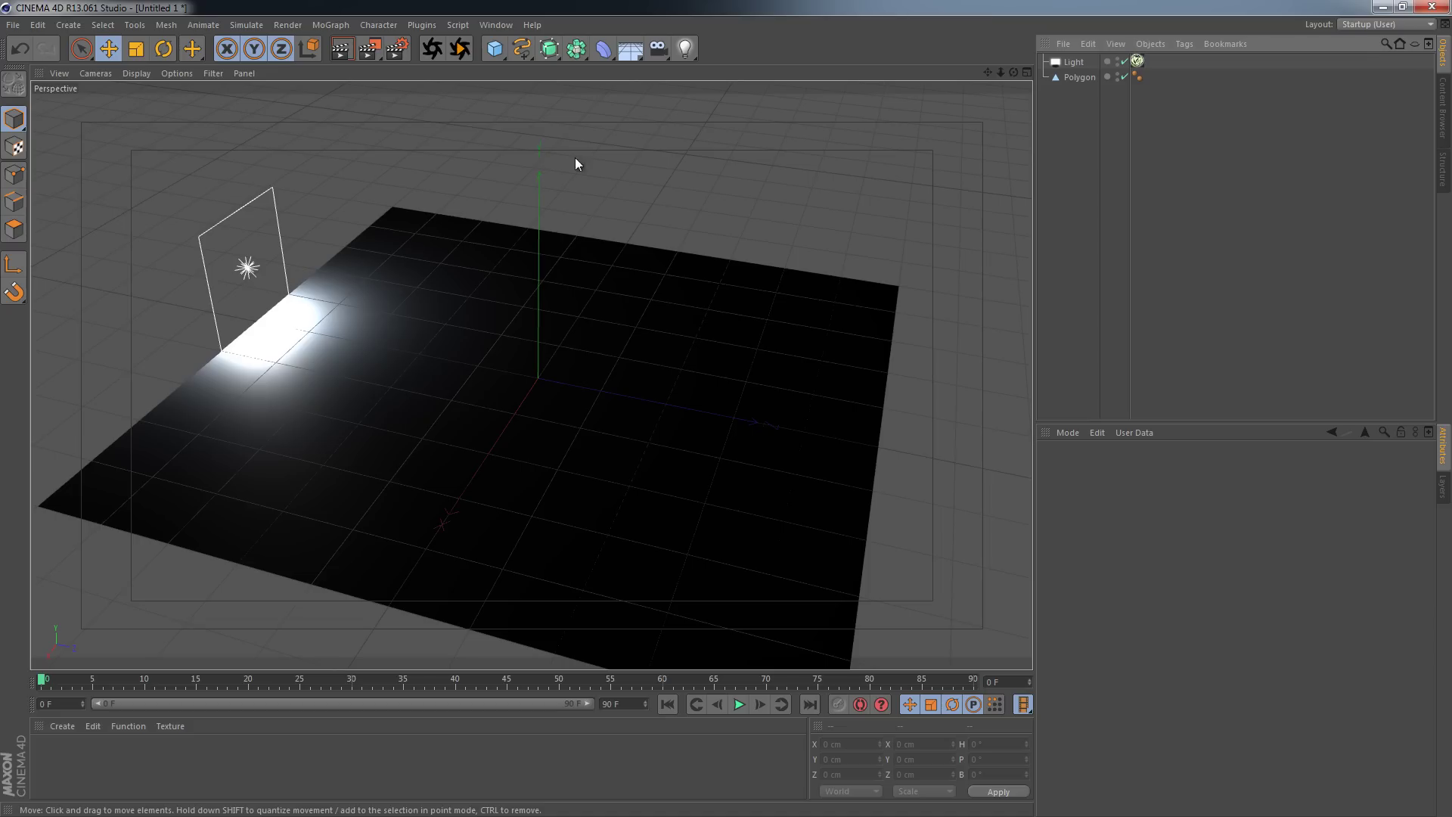
Step: Render the scene in the Picture Viewer and enable the image filter for the result
{"action": "left_click", "coordinate": [371, 52]}
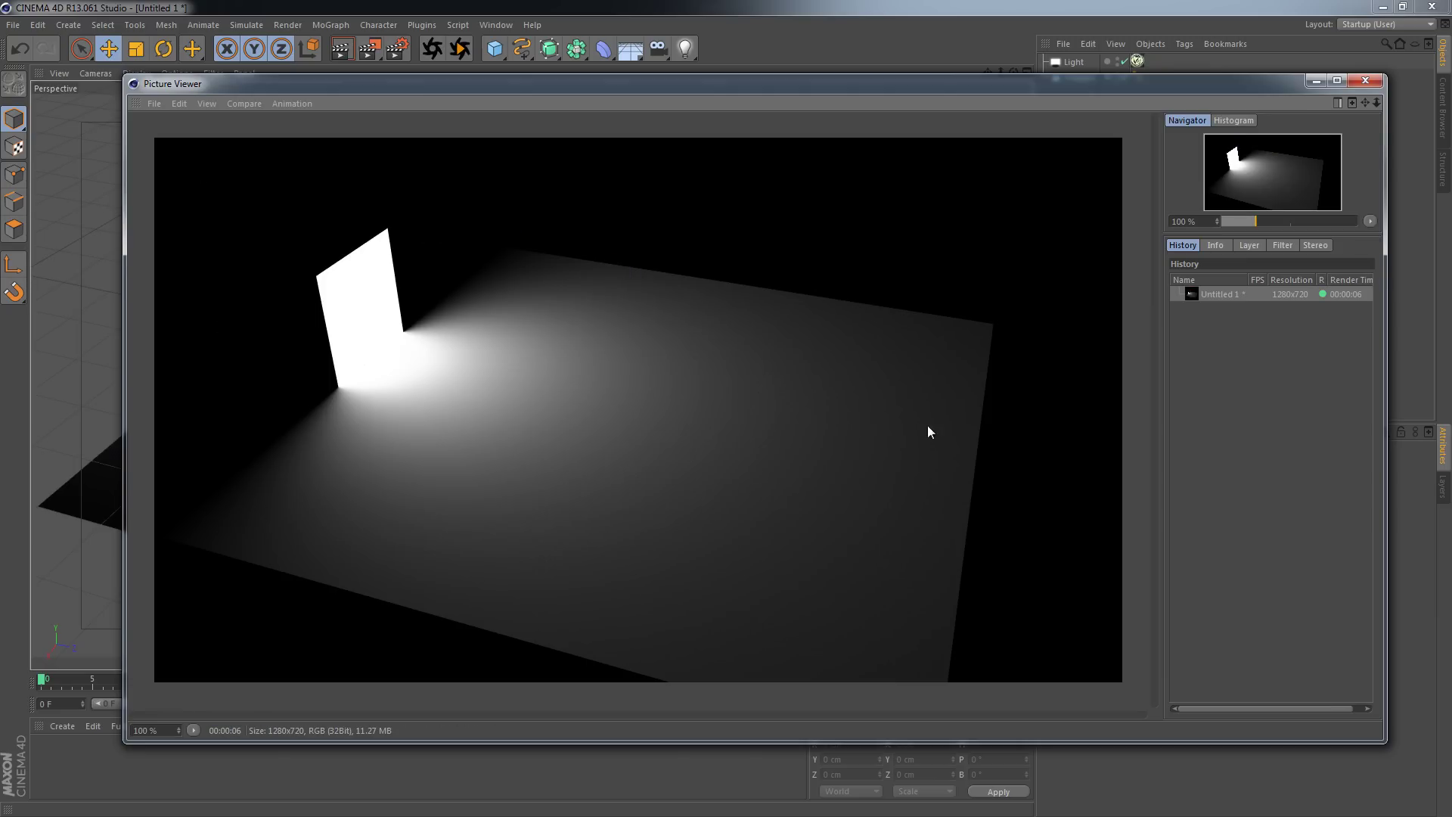
{"action": "left_click", "coordinate": [1278, 245]}
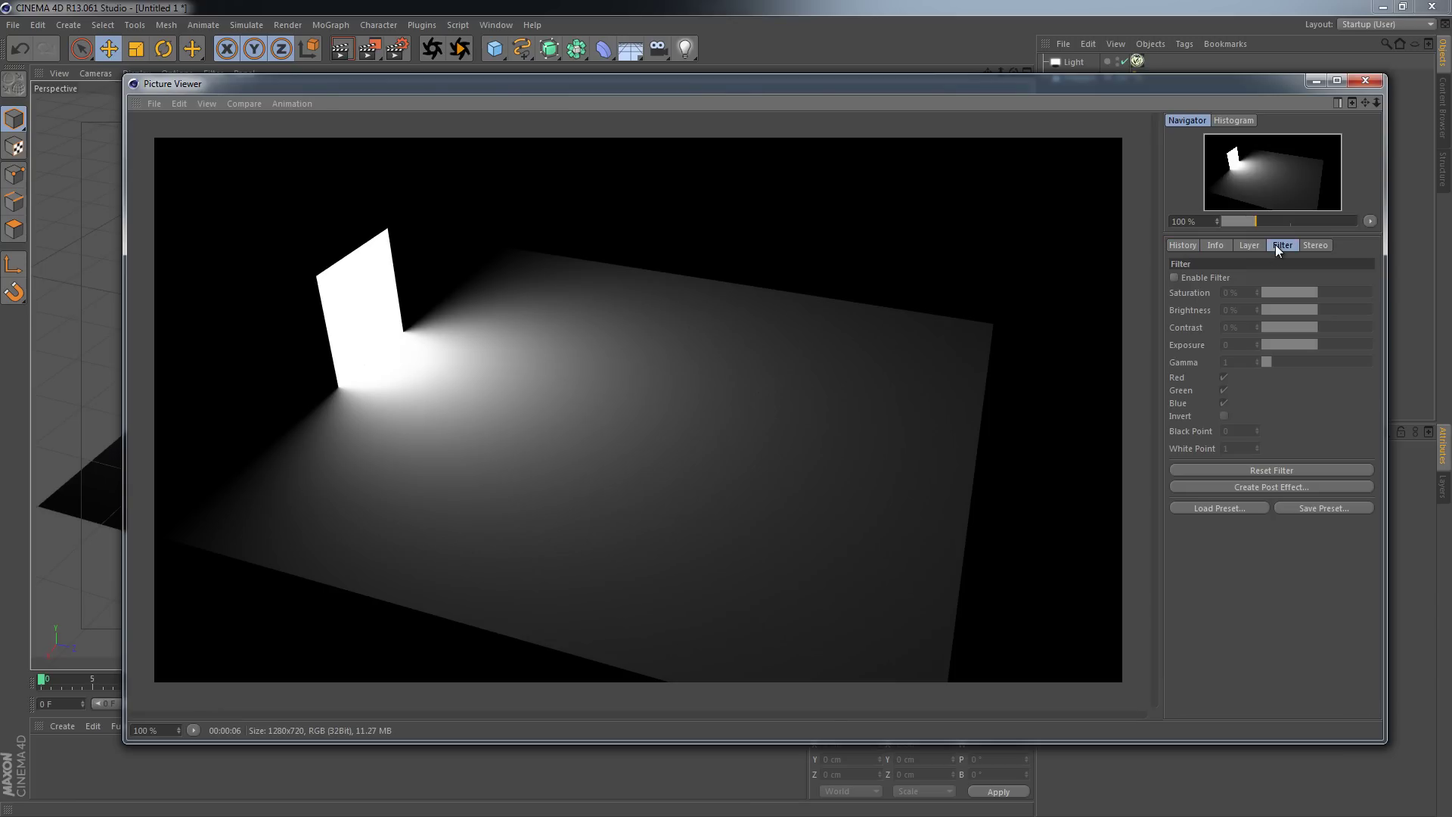
{"action": "left_click", "coordinate": [1175, 278]}
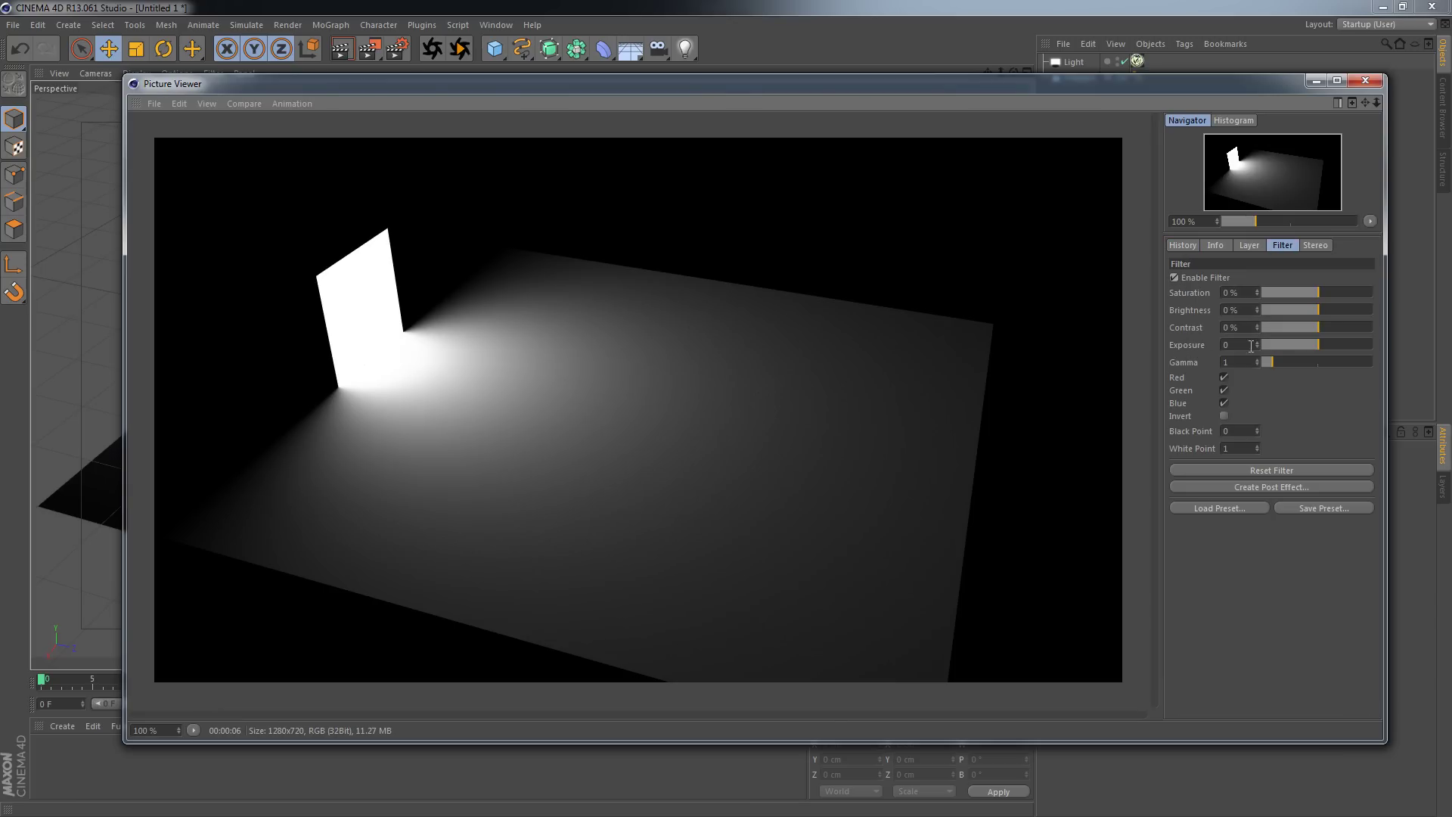
Step: Lower the image filter's exposure to -2.1 to inspect the bright light area, reset the filter and close the Picture Viewer
{"action": "left_click_drag", "start_coordinate": [1257, 344], "coordinate": [1257, 348]}
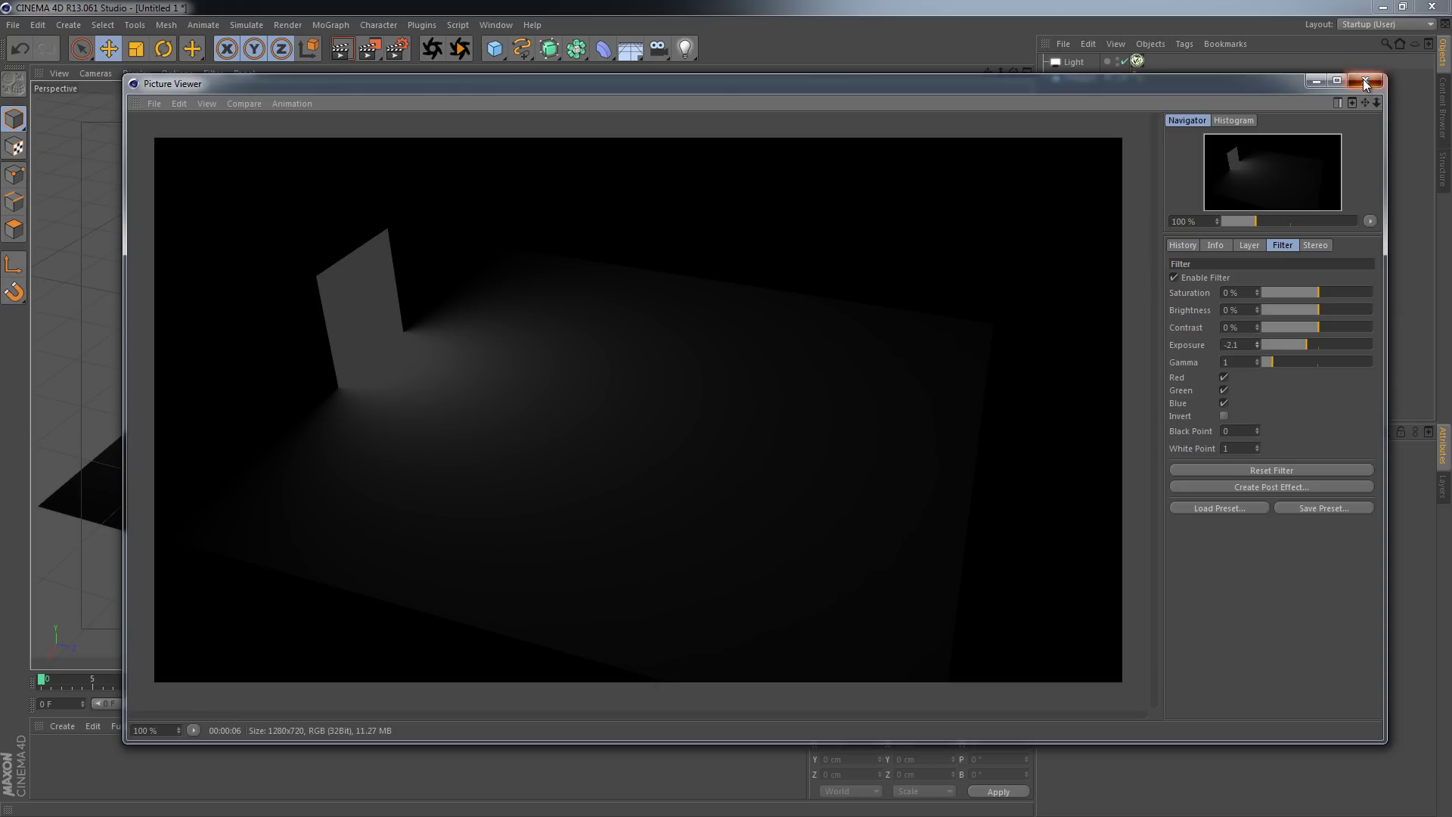
{"action": "left_click", "coordinate": [1227, 470]}
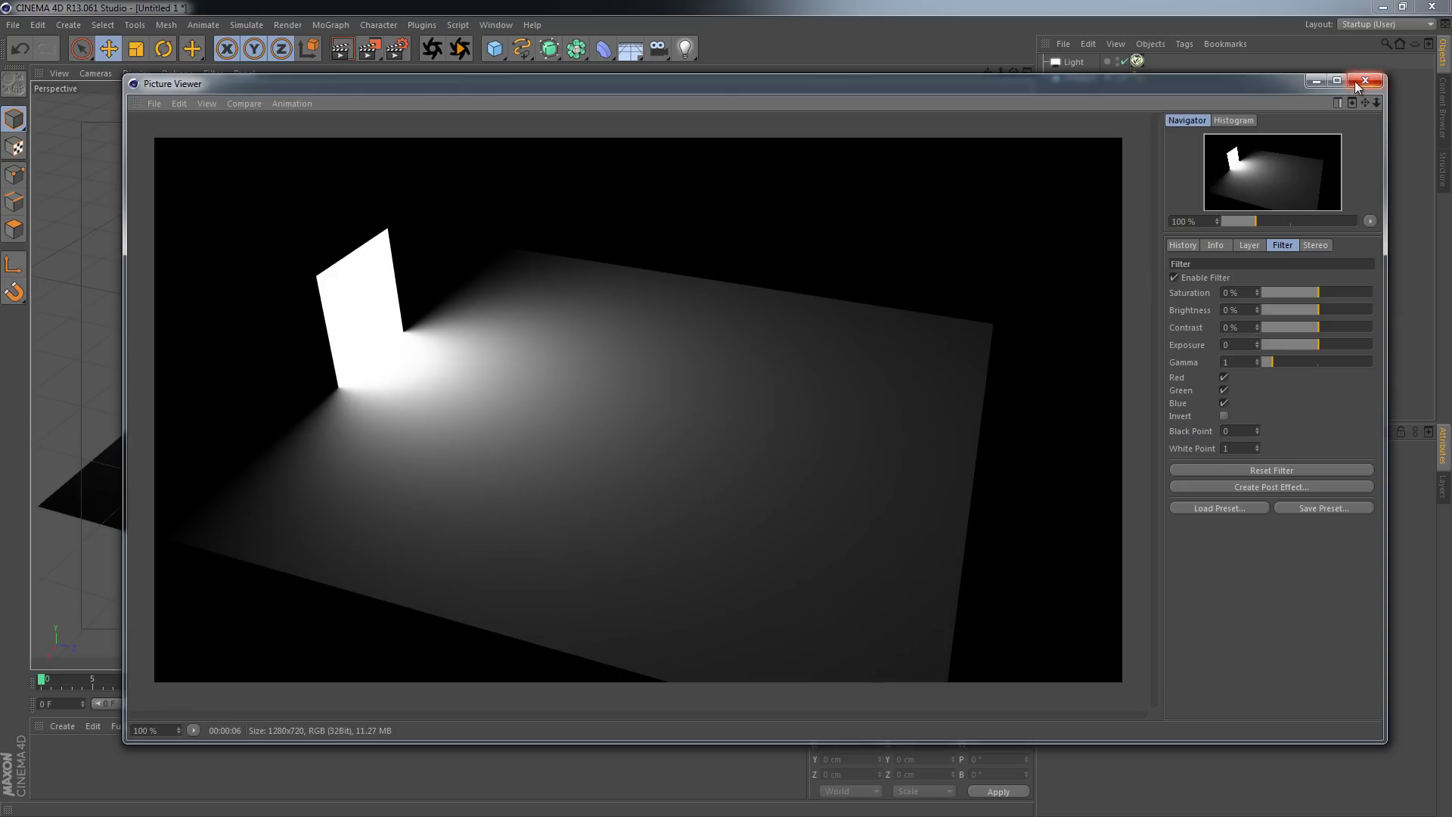
{"action": "left_click", "coordinate": [1366, 80]}
Step: Disable Clamp output in the V-Ray color mapping settings and render the scene in the Picture Viewer again
{"action": "left_click", "coordinate": [399, 51]}
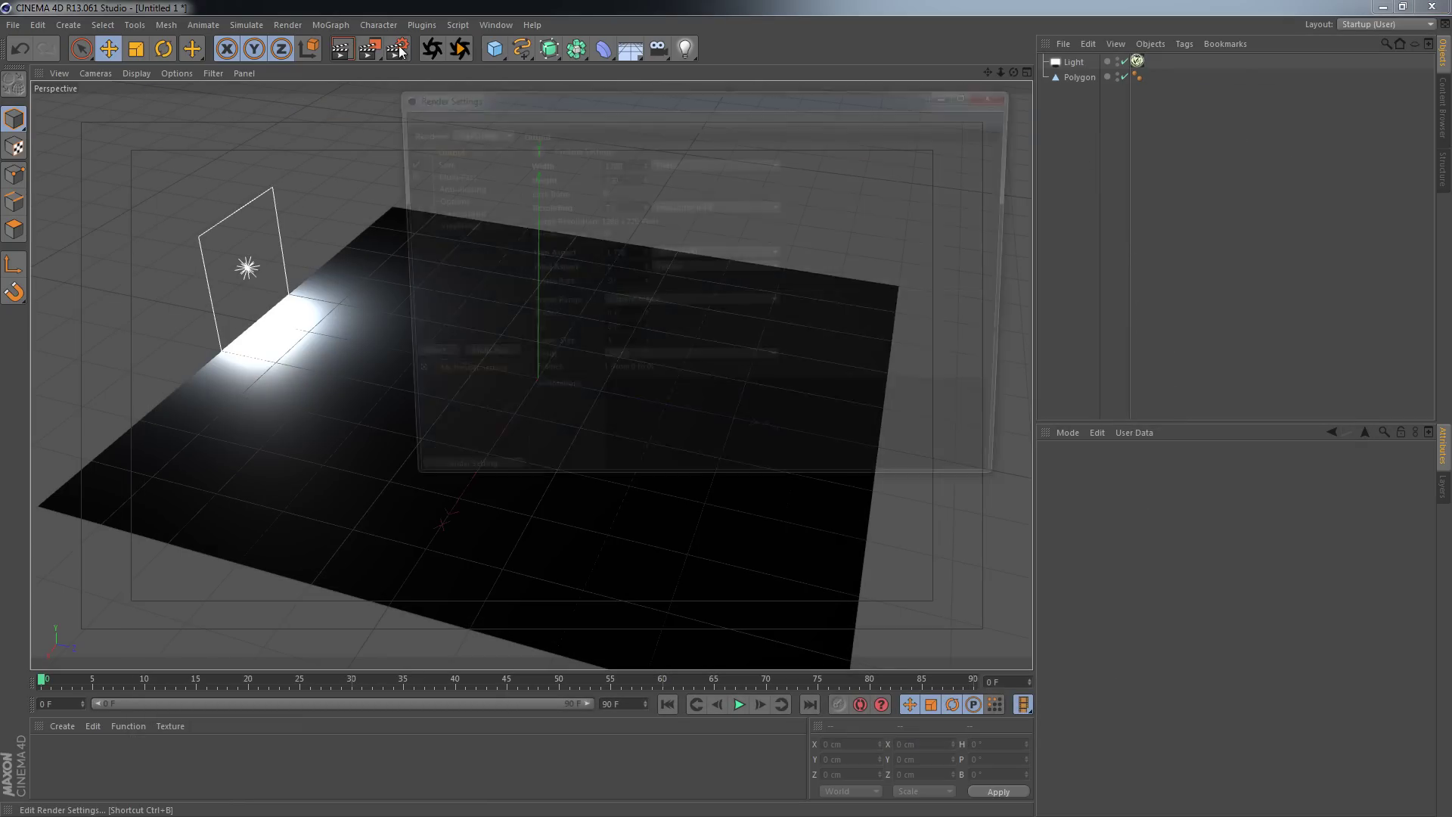
{"action": "left_click", "coordinate": [444, 227]}
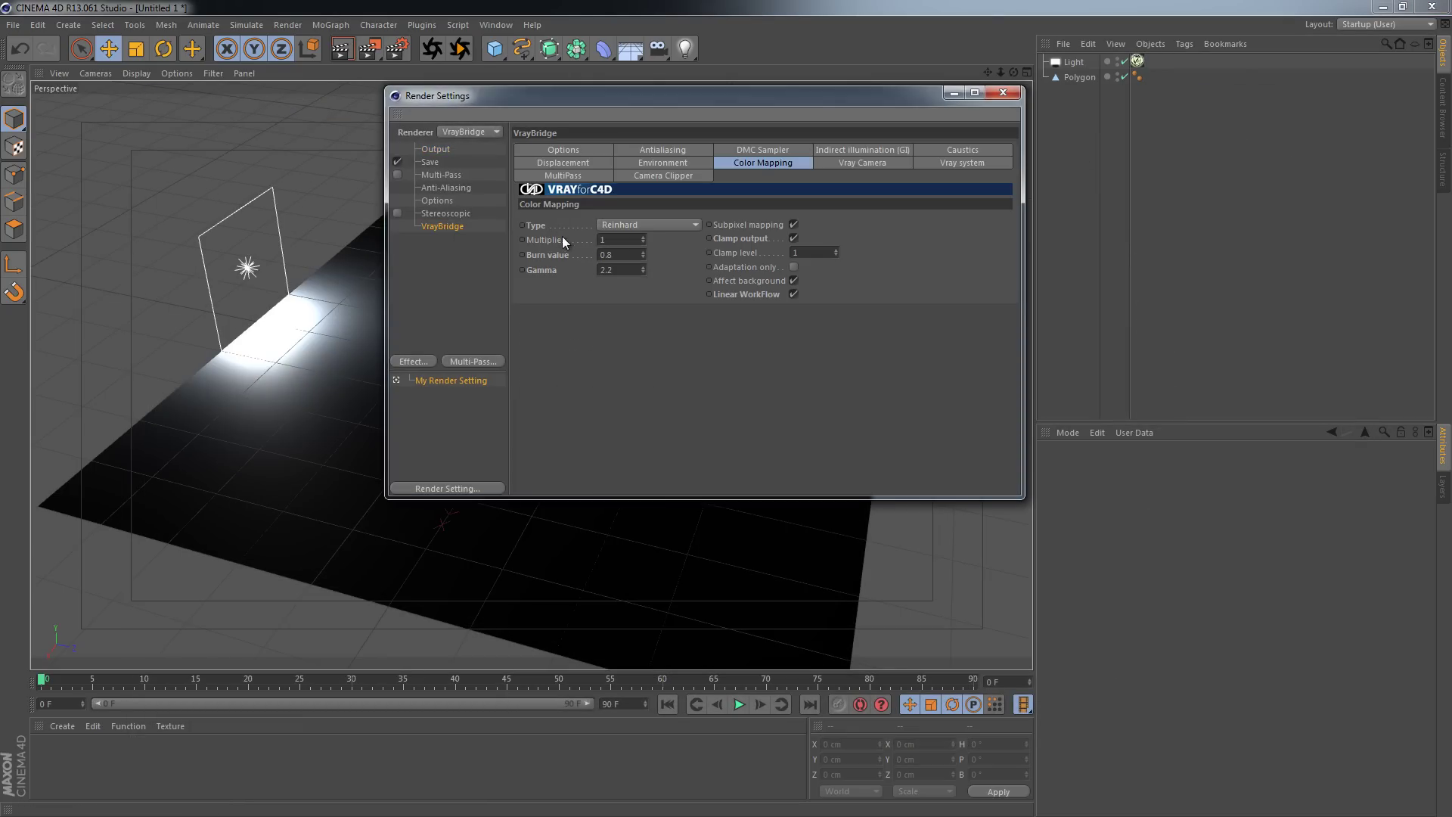
{"action": "left_click", "coordinate": [793, 239]}
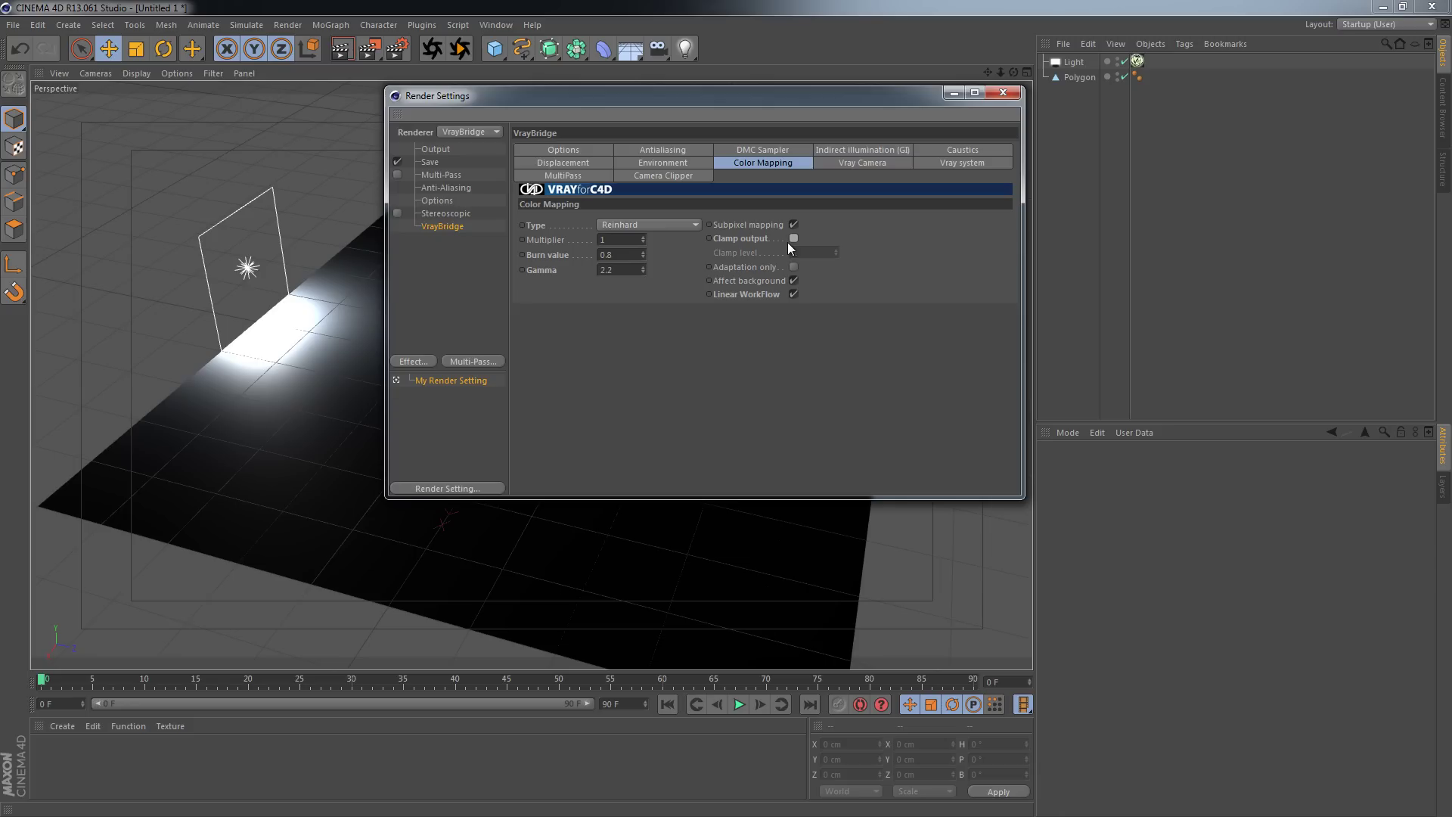
{"action": "left_click", "coordinate": [1003, 92]}
{"action": "left_click", "coordinate": [371, 50]}
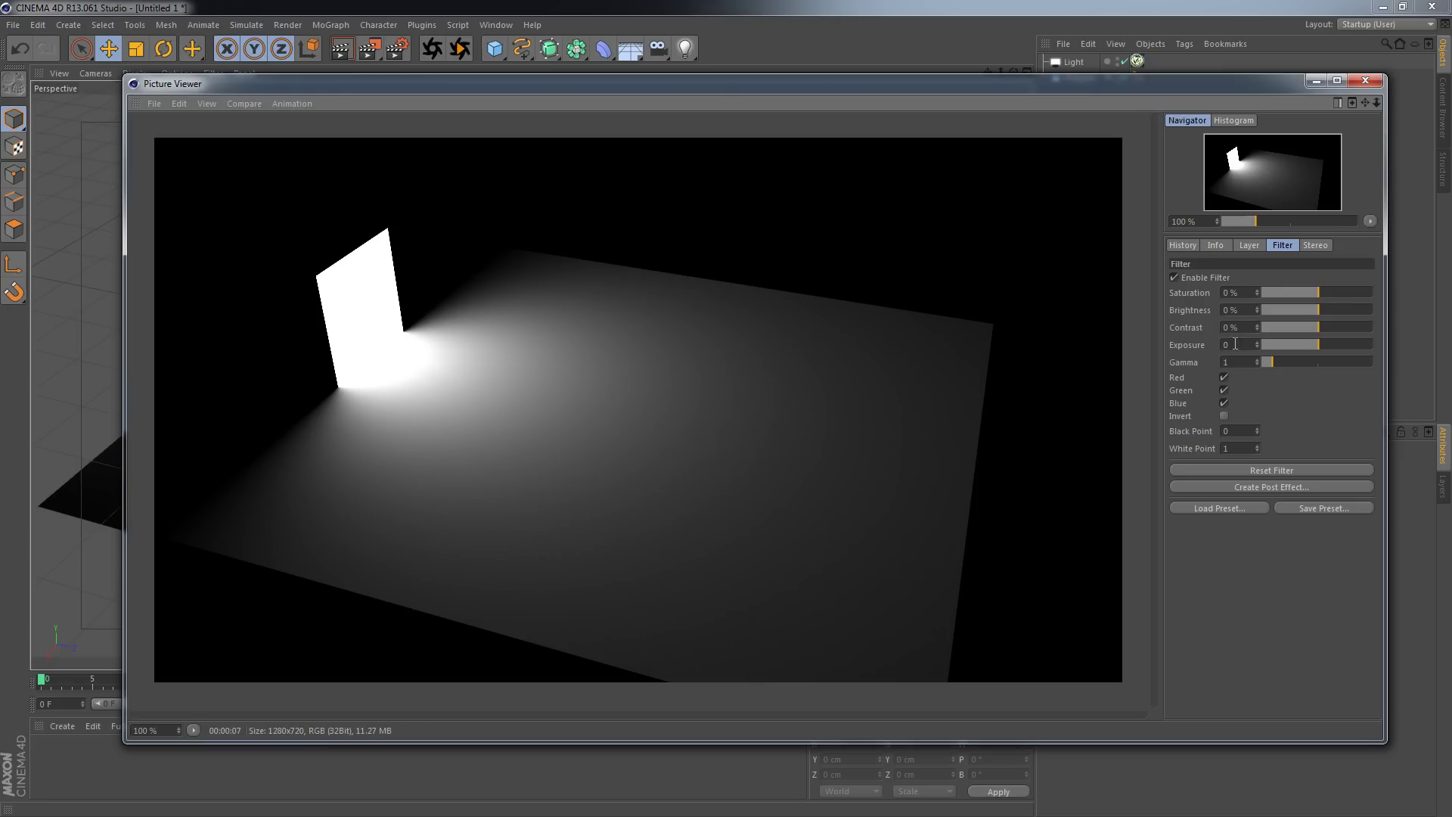
Step: Lower the new render's filter exposure to -1.9 and compare the clamped and unclamped renders by alternating between them in the history
{"action": "left_click_drag", "start_coordinate": [1257, 347], "coordinate": [1257, 347]}
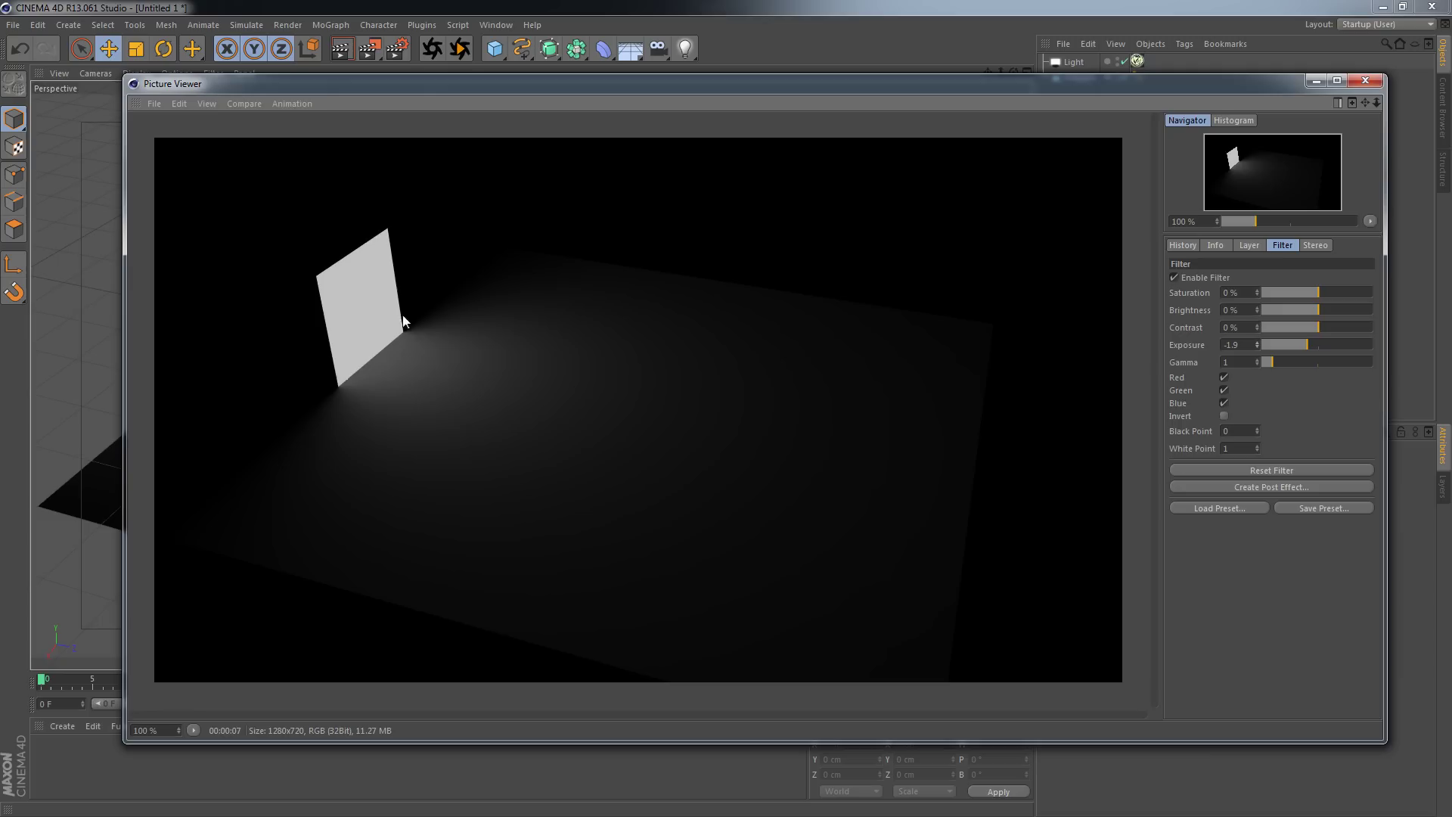
{"action": "left_click", "coordinate": [1178, 245]}
{"action": "left_click", "coordinate": [1209, 293]}
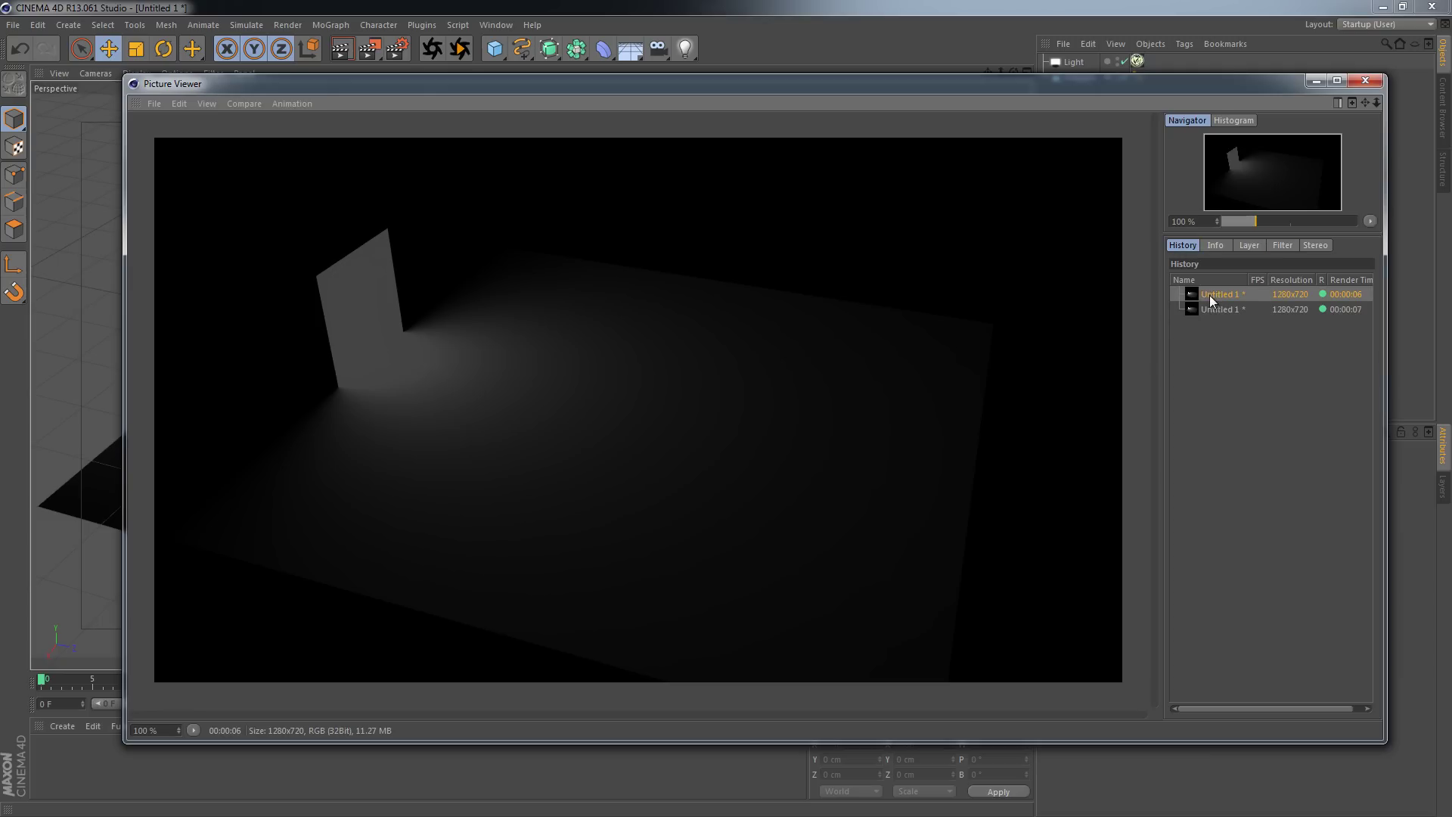
{"action": "left_click", "coordinate": [1209, 307]}
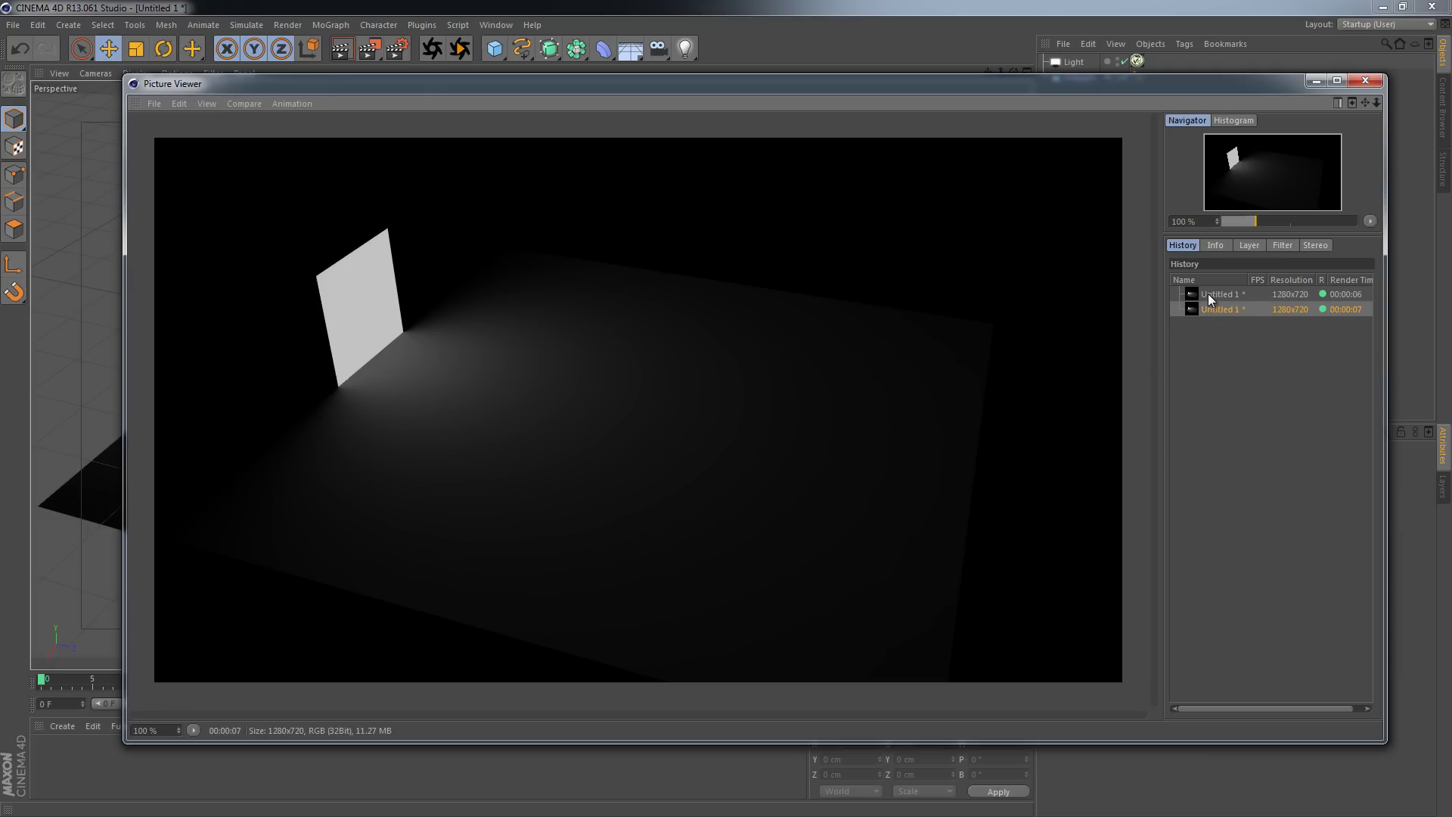
{"action": "left_click", "coordinate": [1209, 295]}
{"action": "left_click", "coordinate": [1209, 310]}
{"action": "left_click", "coordinate": [1209, 294]}
{"action": "left_click", "coordinate": [1209, 308]}
Step: Open the render settings with the V-Ray color mapping options
{"action": "key", "text": "ctrl+b"}
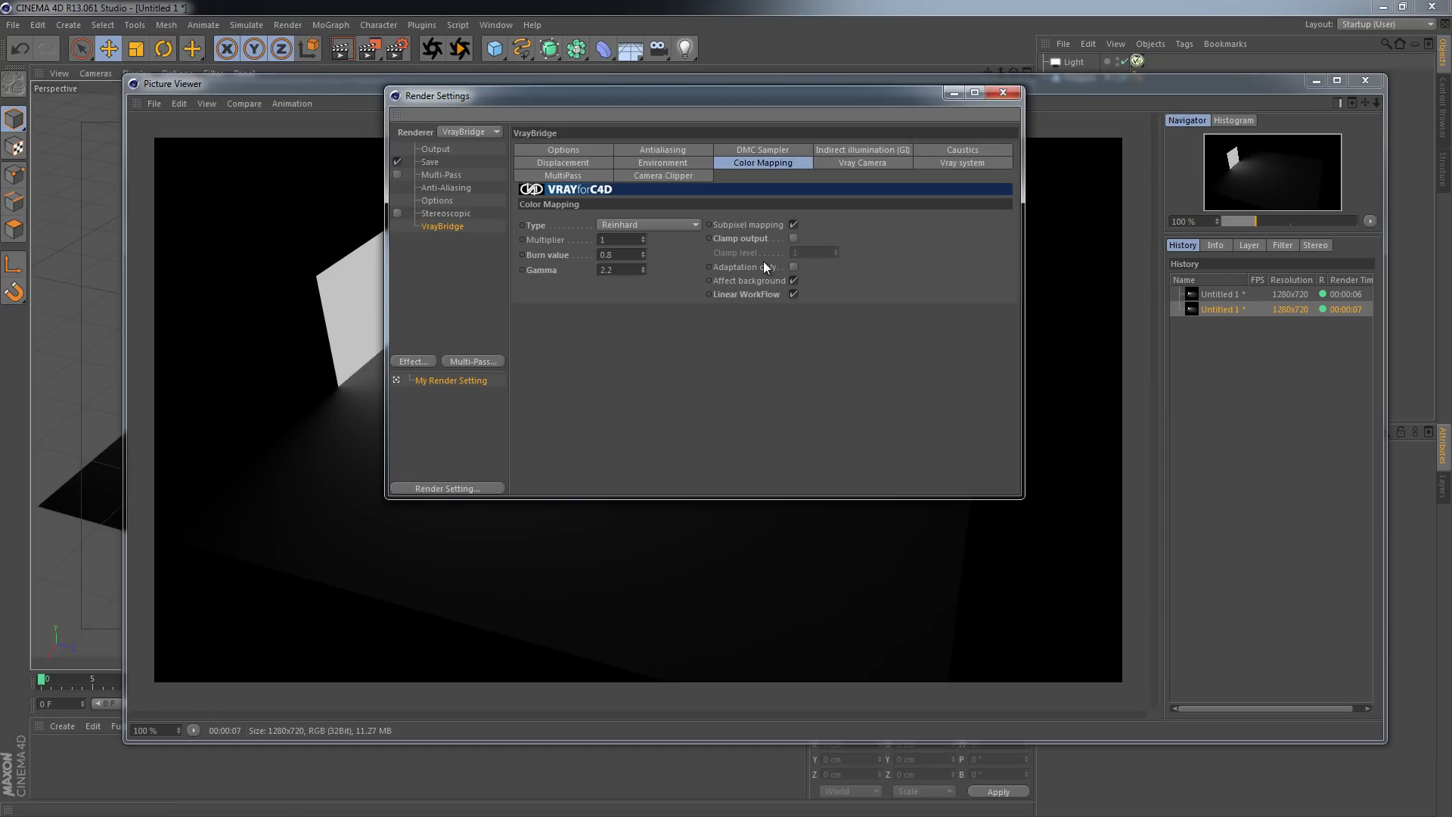